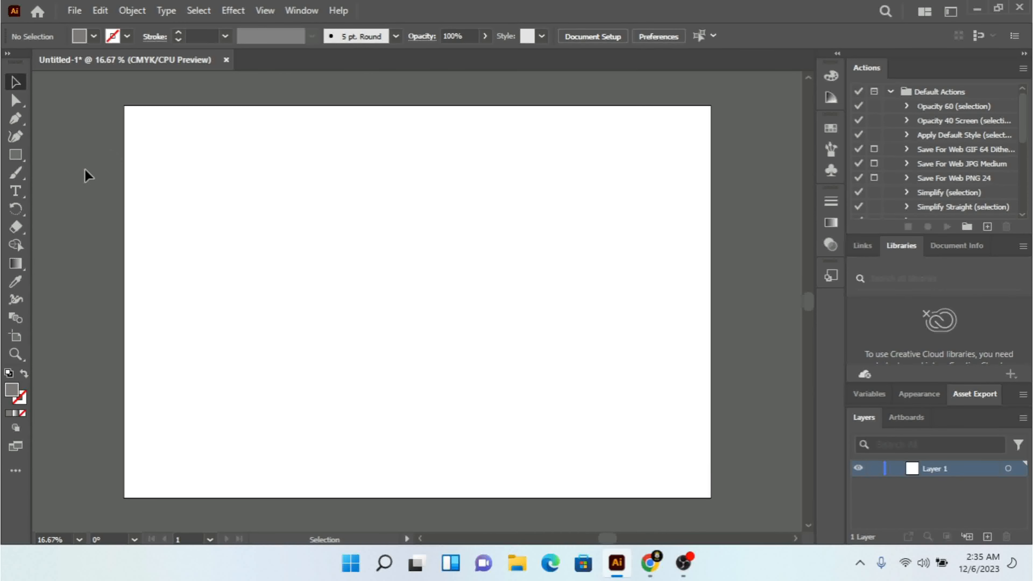
Step: Draw a gray rectangle on the artboard and shift it slightly up and to the left
left_click(15, 155)
left_click_drag(257, 199, 477, 352)
left_click(16, 81)
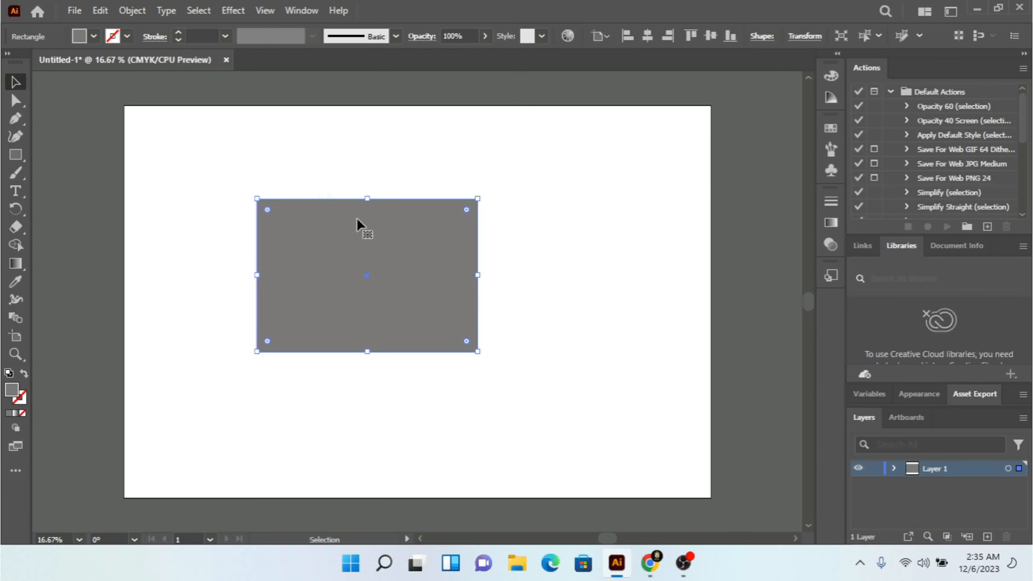
left_click_drag(402, 279, 386, 267)
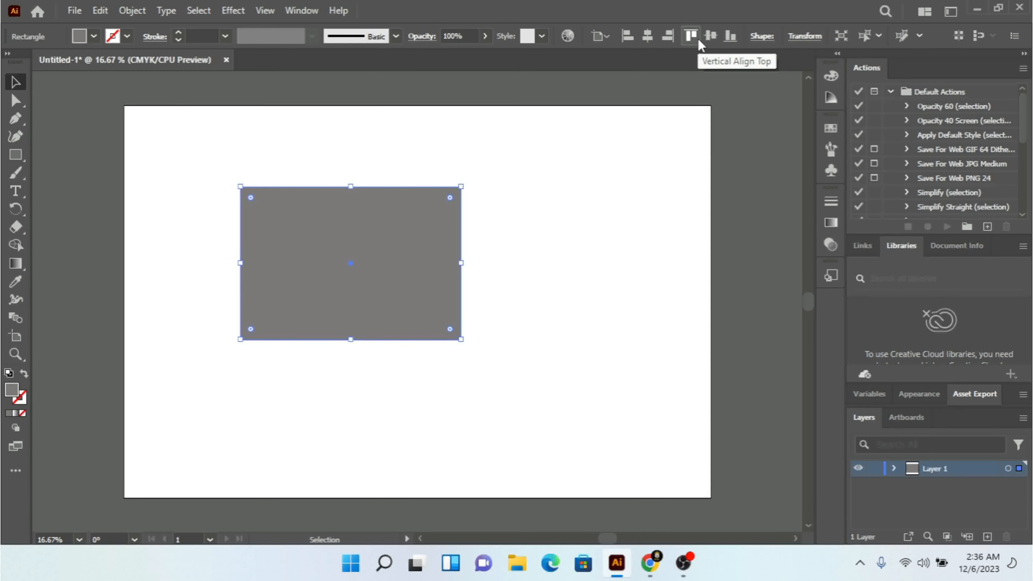
Step: Center the rectangle horizontally on the artboard
left_click(596, 40)
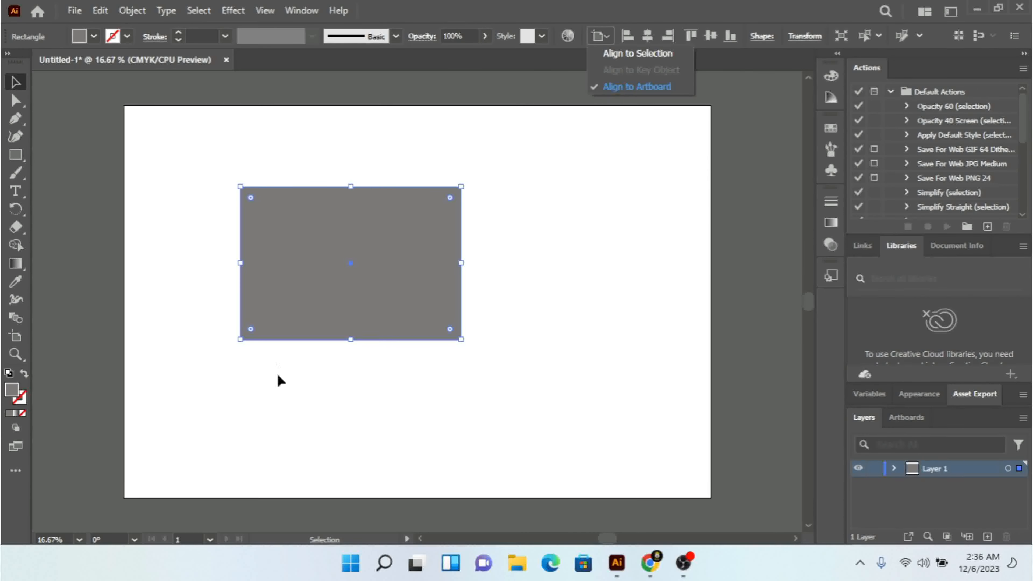
left_click(640, 57)
left_click(646, 36)
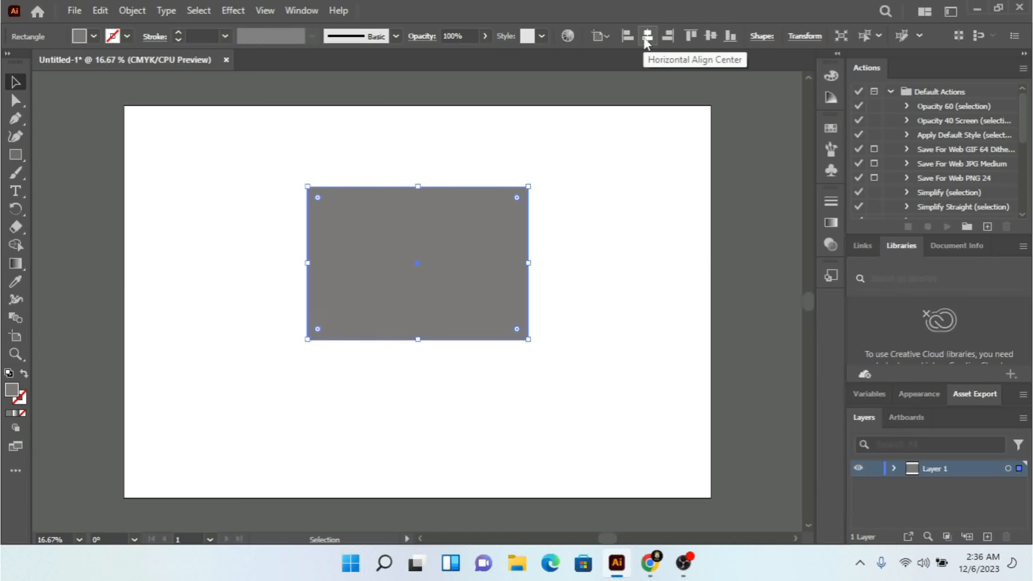
left_click(606, 37)
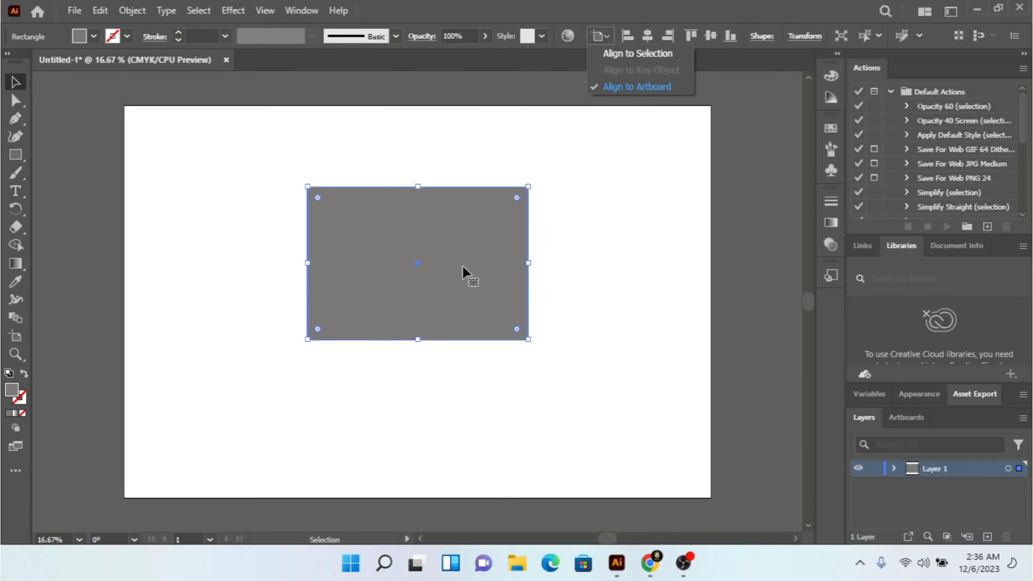
left_click(648, 51)
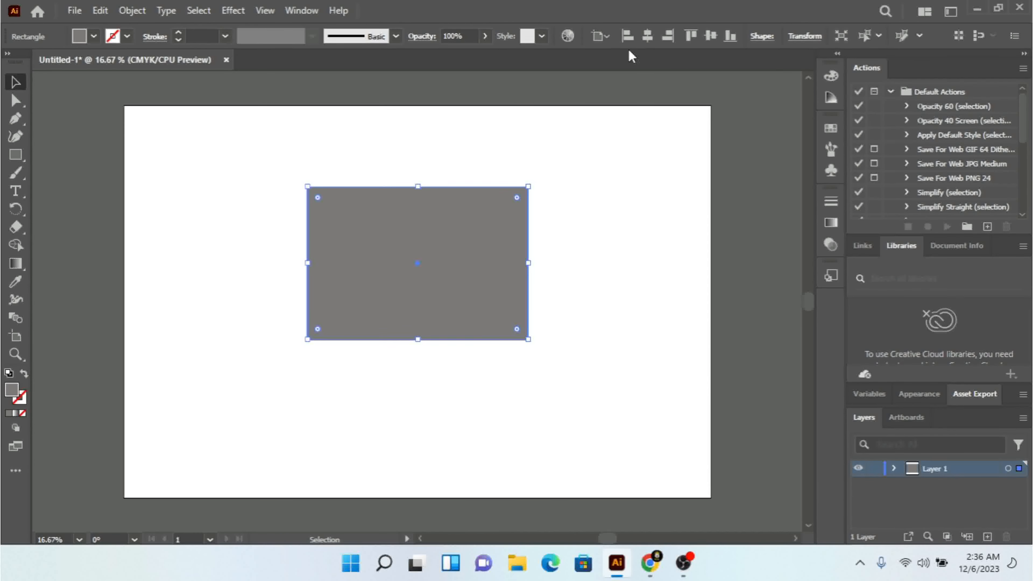
left_click(610, 32)
left_click(609, 31)
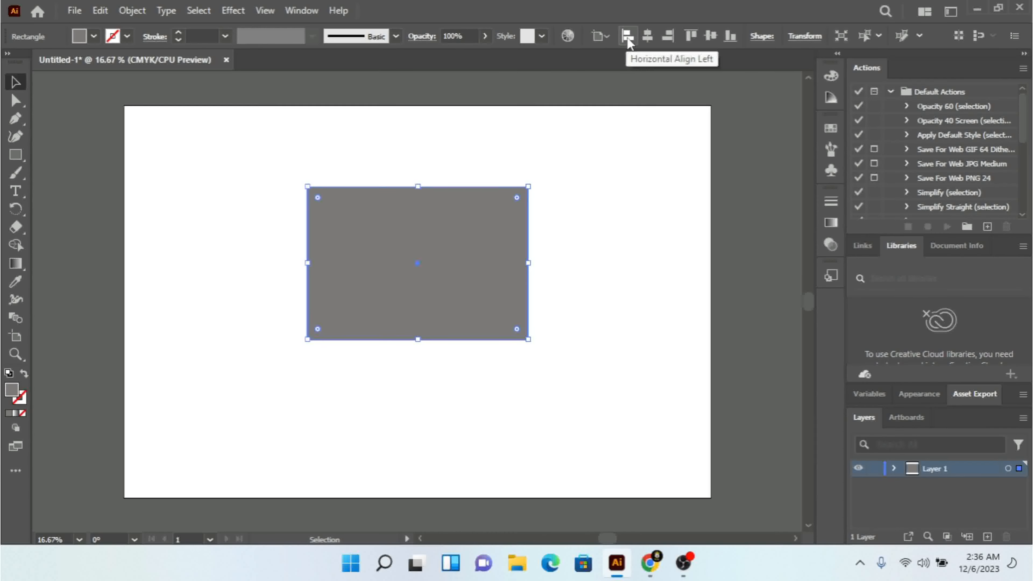
left_click(595, 39)
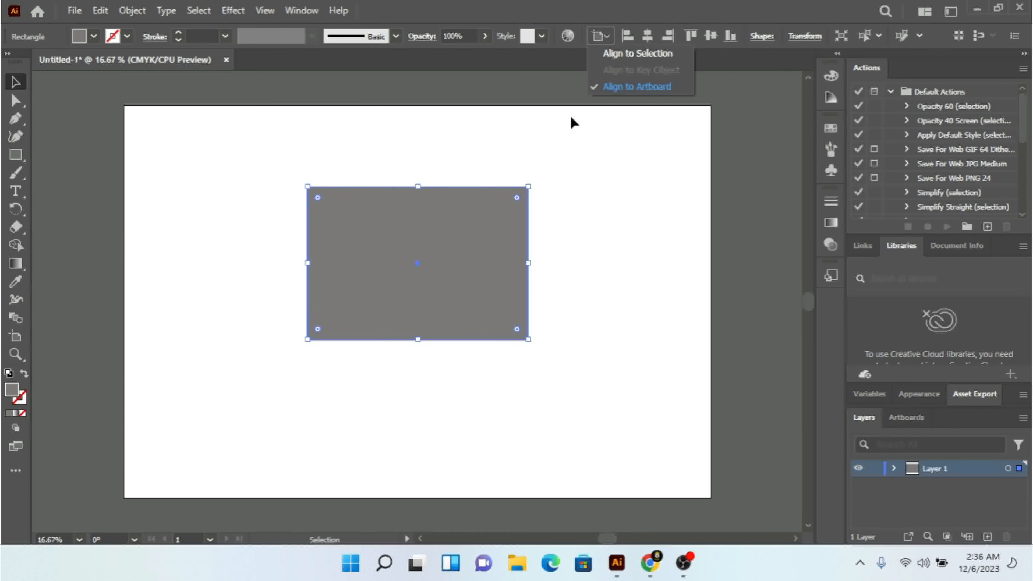
left_click(485, 233)
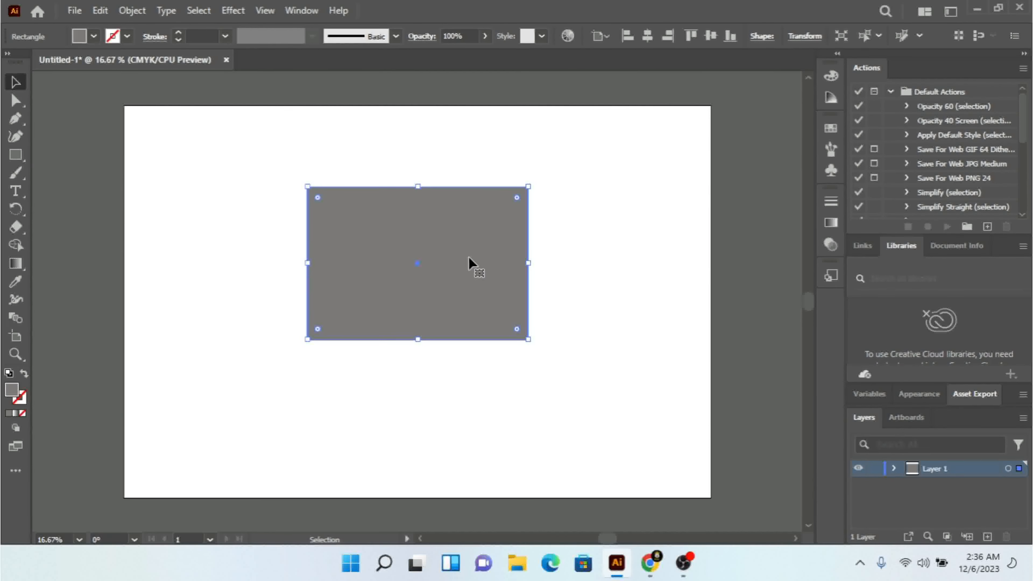
Step: Move the rectangle toward the artboard's upper left and place a pasted copy near the lower right corner
left_click_drag(469, 256, 355, 225)
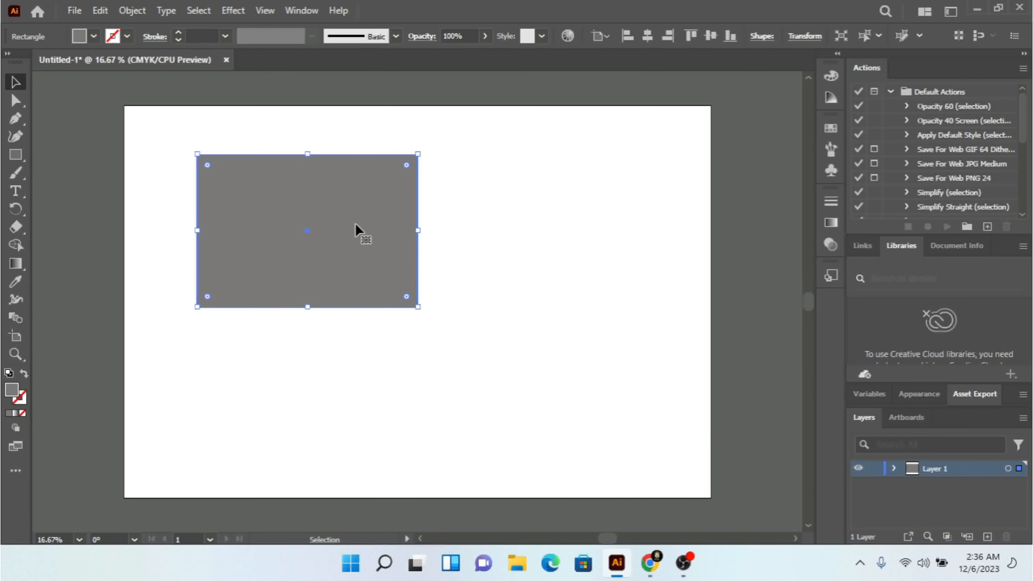
key("ctrl+v")
left_click_drag(406, 254, 576, 346)
left_click(673, 211)
Step: Try aligning the left edges of both rectangles relative to the selection, and undo the alignment
left_click_drag(670, 191, 196, 400)
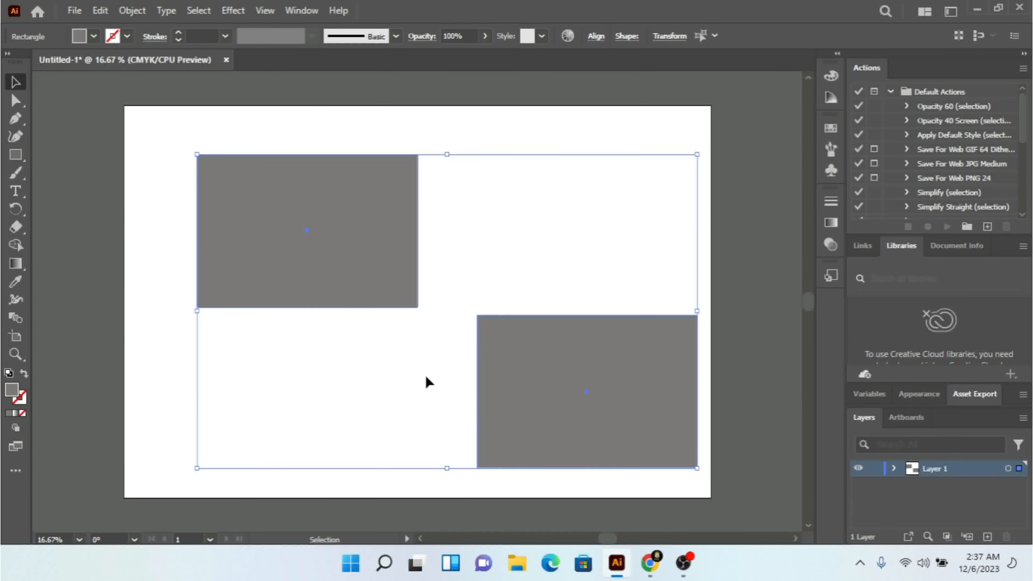
left_click(596, 37)
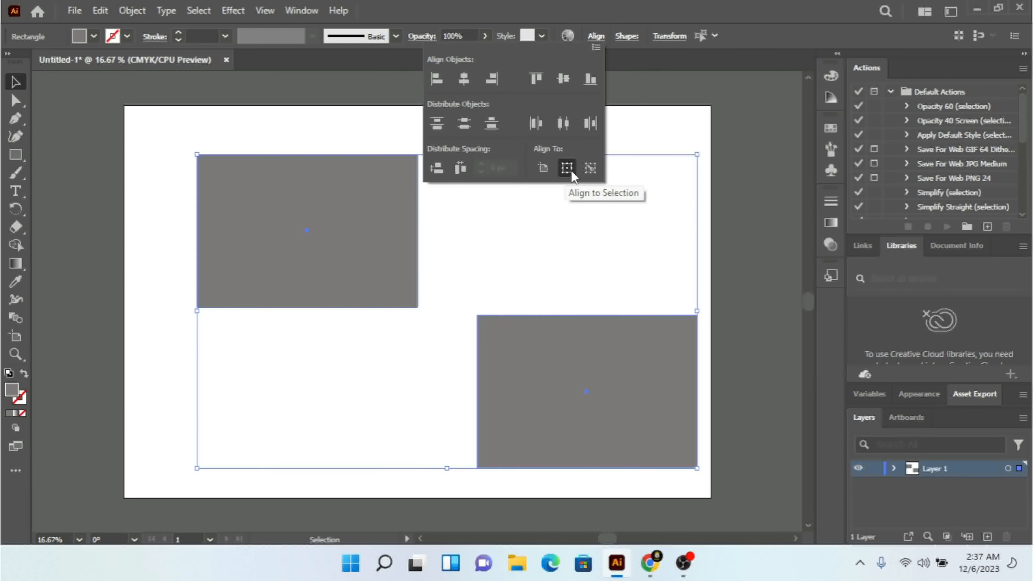
left_click(438, 80)
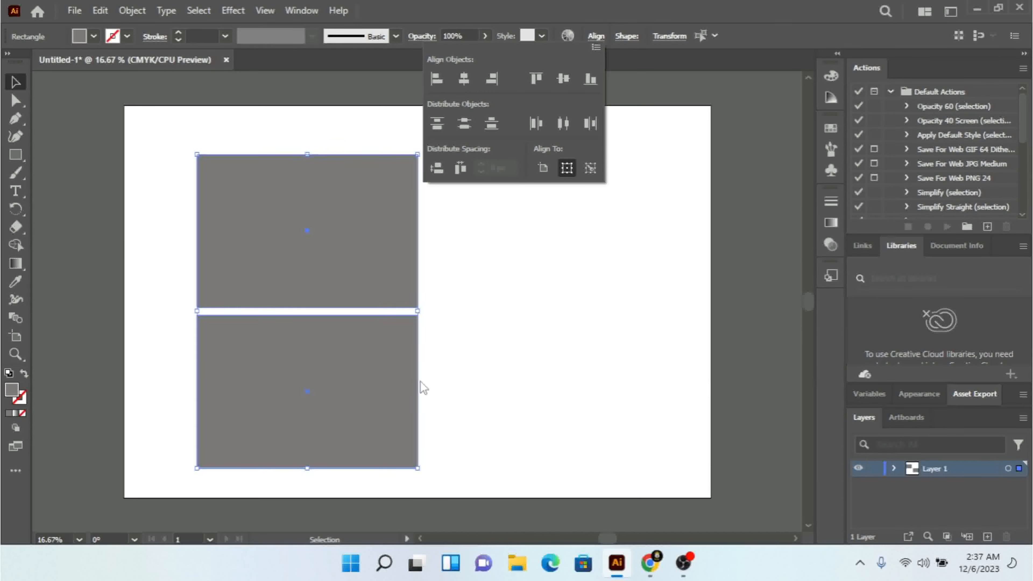
key("Escape")
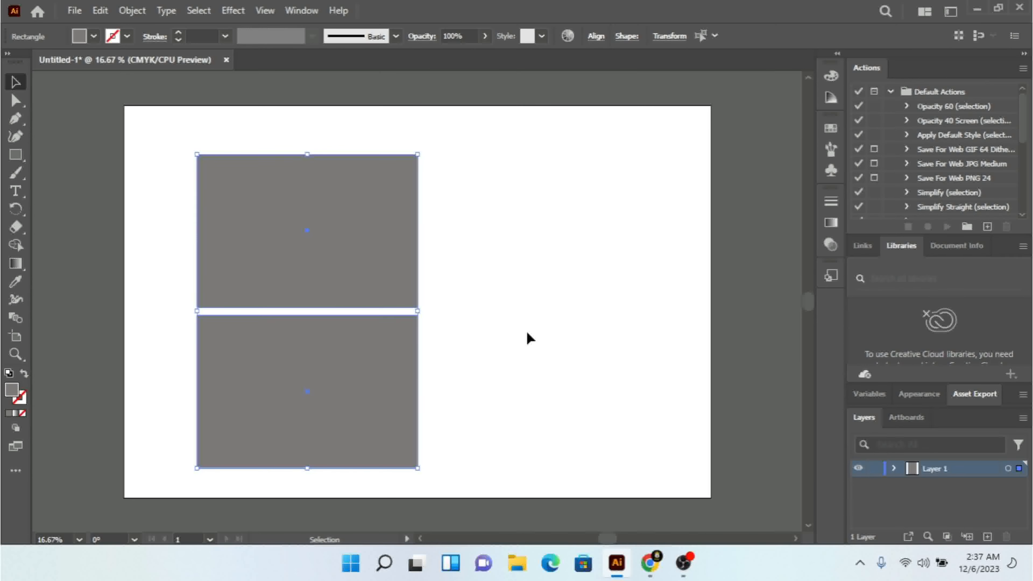
key("ctrl+z")
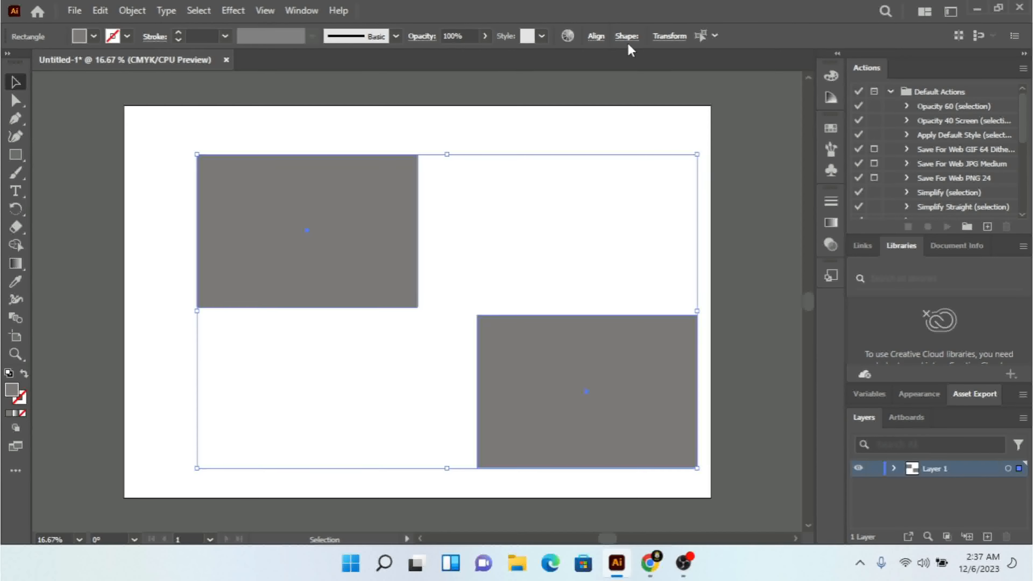
Step: Align both rectangles relative to the artboard: to its left edge, its right edge, and finally its horizontal center
left_click(596, 37)
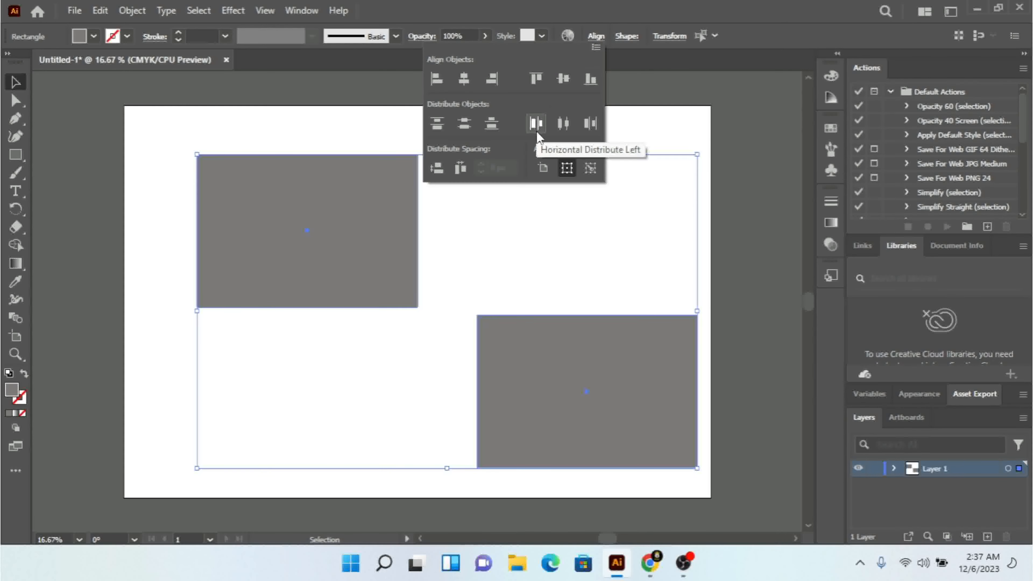
left_click(544, 168)
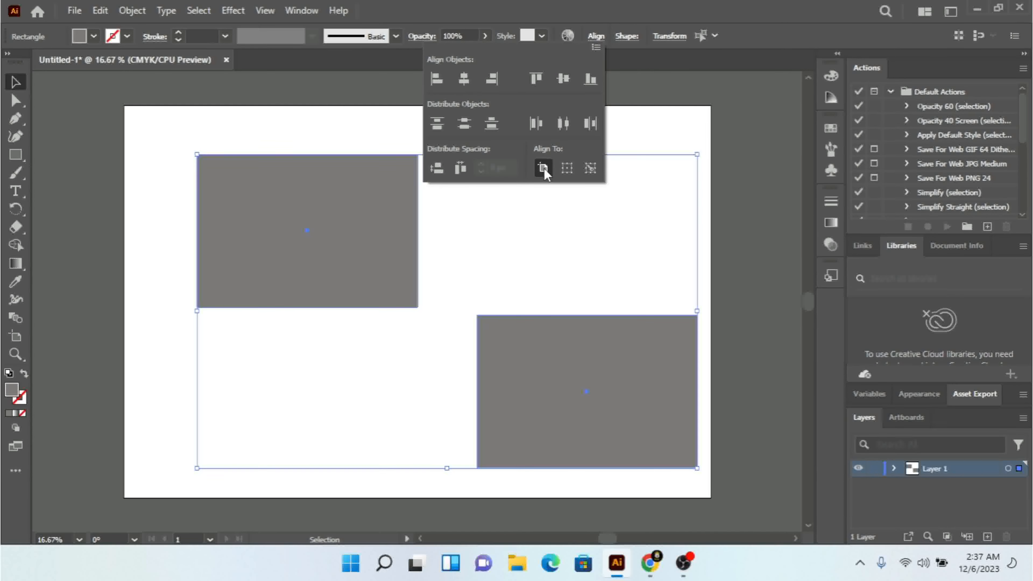
left_click(438, 80)
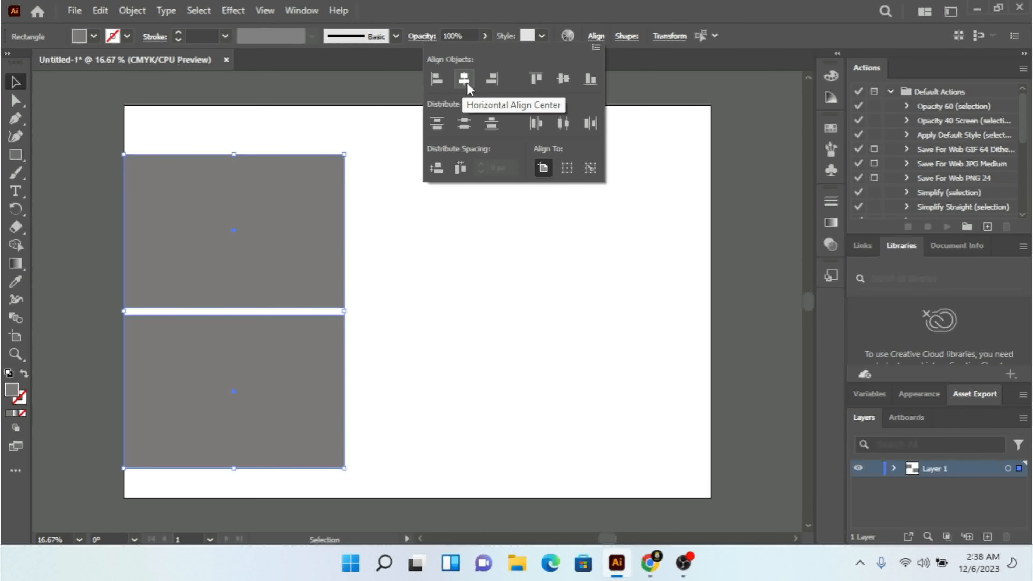
left_click(494, 82)
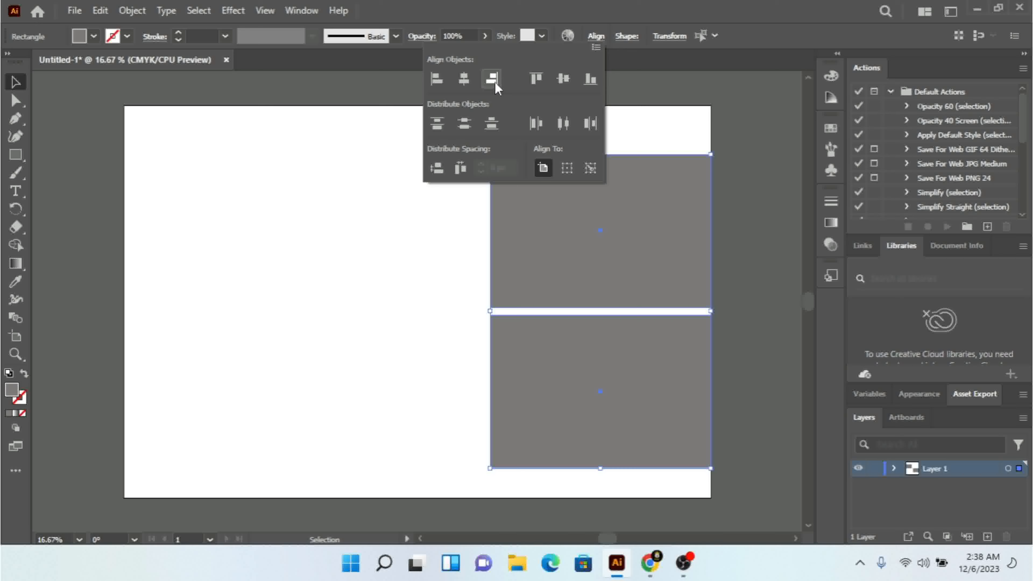
left_click(464, 80)
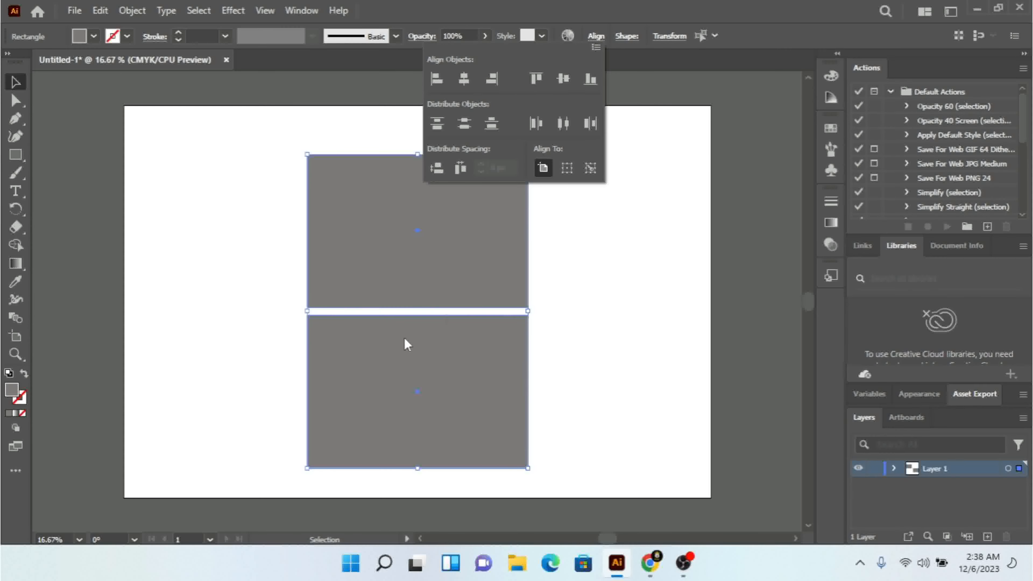
Step: Switch the alignment reference to the selection and move the lower rectangle left, out of line with the upper one
left_click(565, 163)
left_click(587, 266)
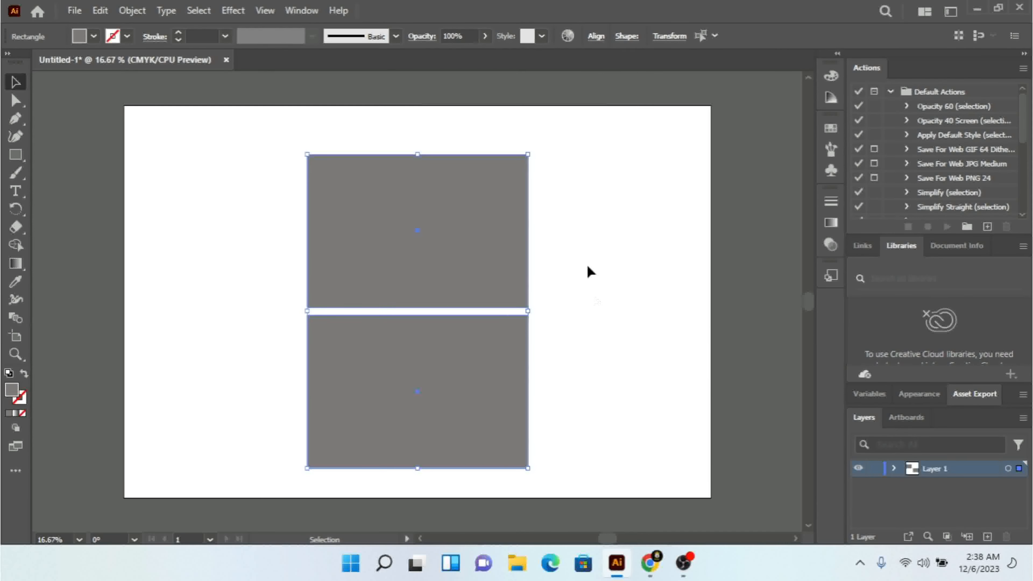
left_click(626, 342)
left_click_drag(465, 419, 312, 419)
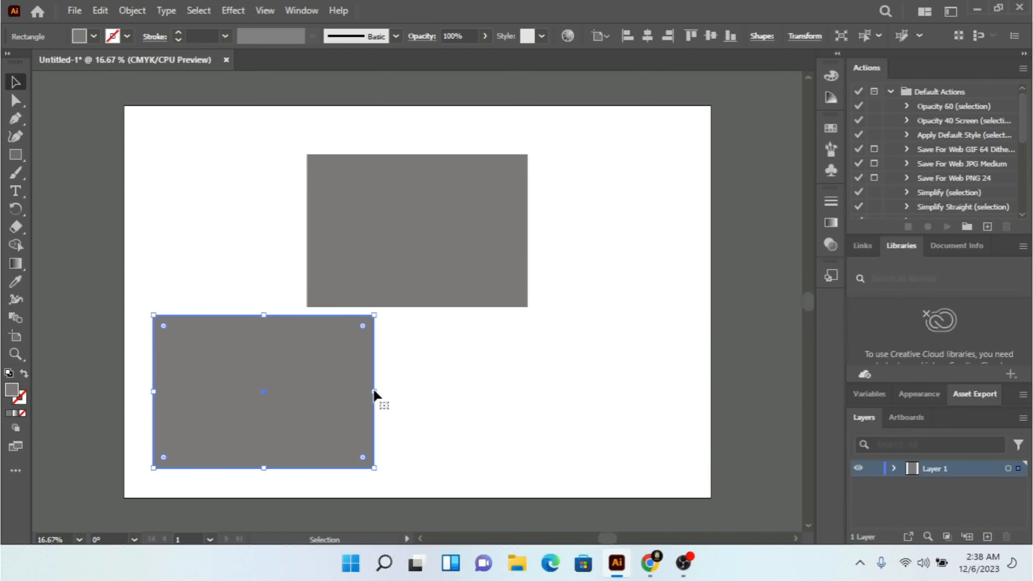
Step: Align the top edges of both rectangles relative to the selection
left_click_drag(574, 150, 139, 457)
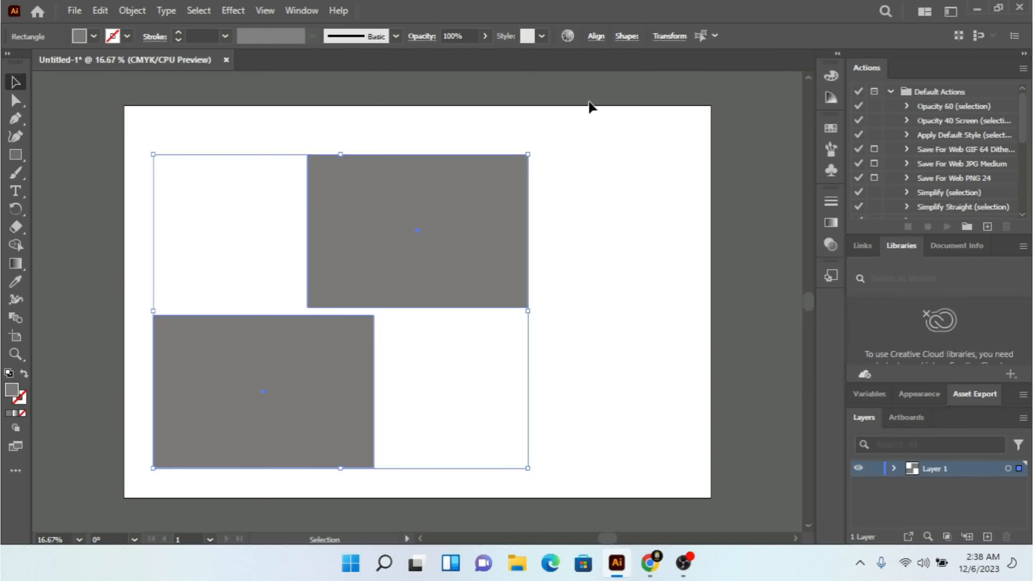
left_click(596, 36)
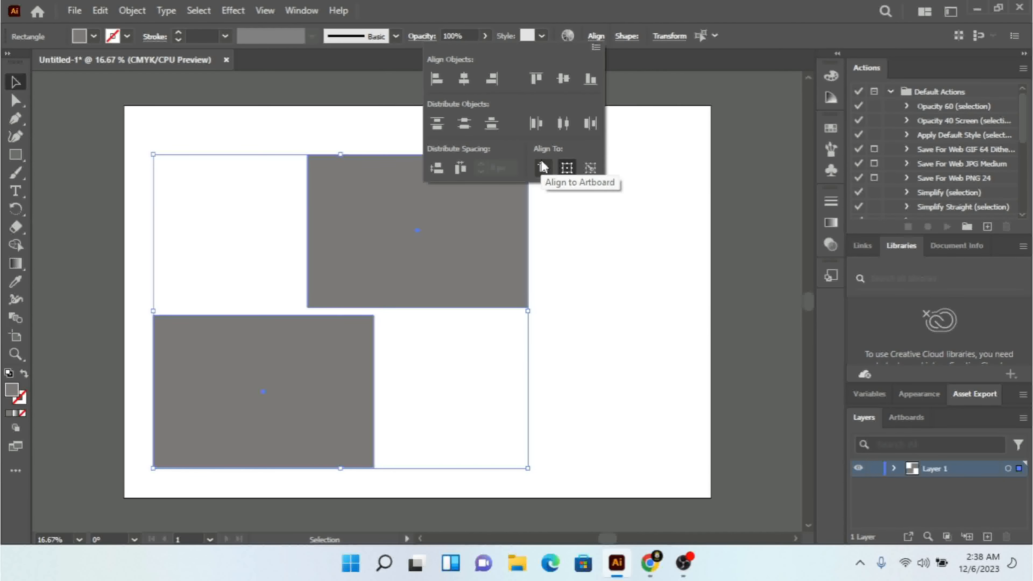
left_click(532, 84)
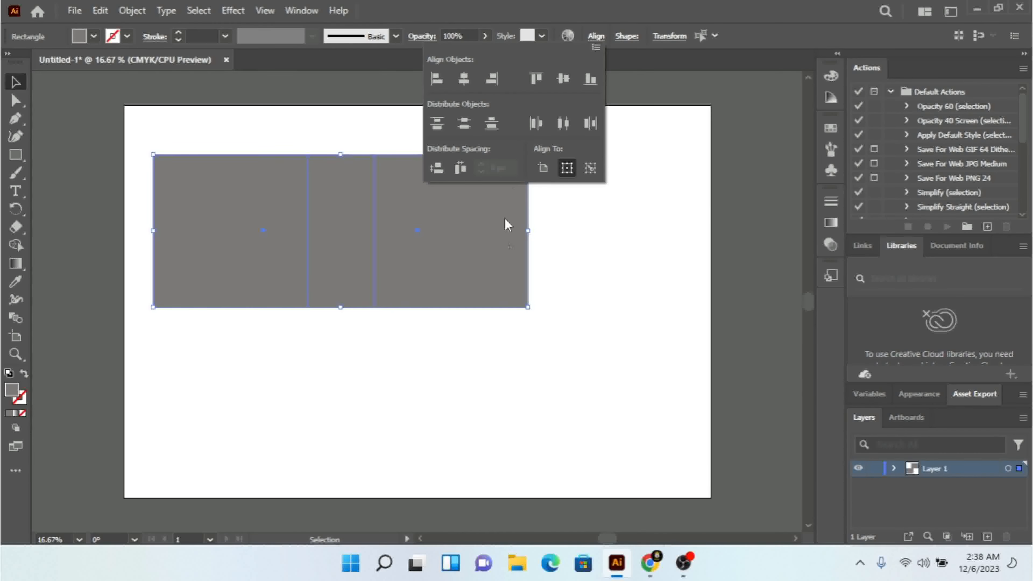
Step: Move the overlapping right-hand rectangle down and to the right, clear of the other one
left_click(577, 401)
left_click_drag(491, 258, 597, 334)
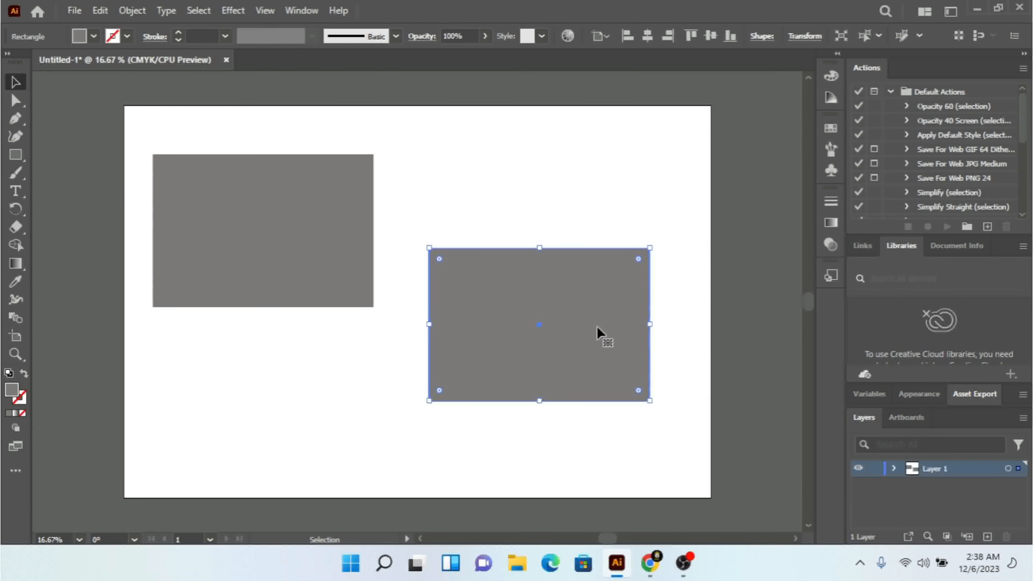
left_click(572, 196)
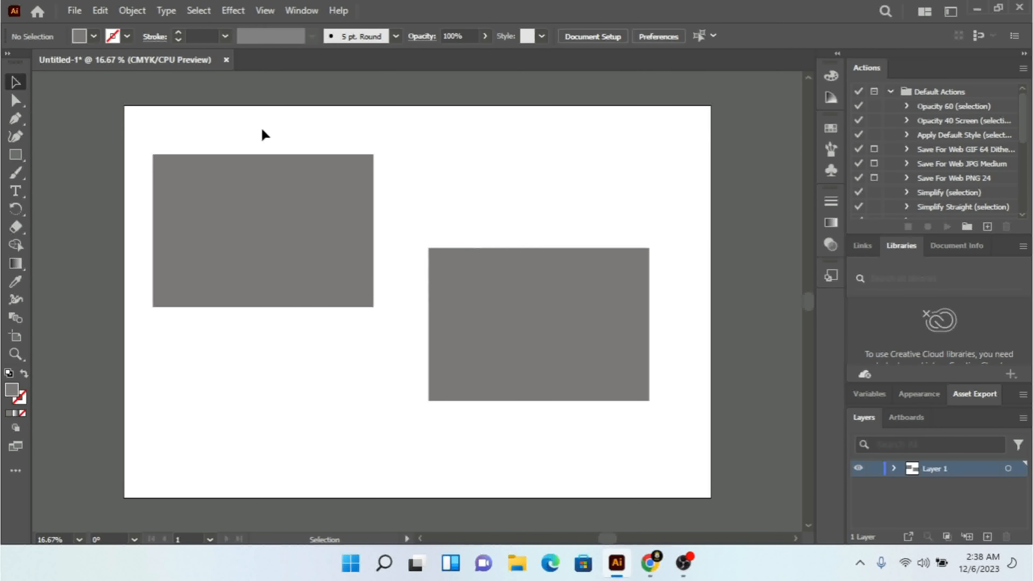
Step: Align the vertical centers of both rectangles relative to the selection and deselect them
left_click_drag(159, 115, 672, 416)
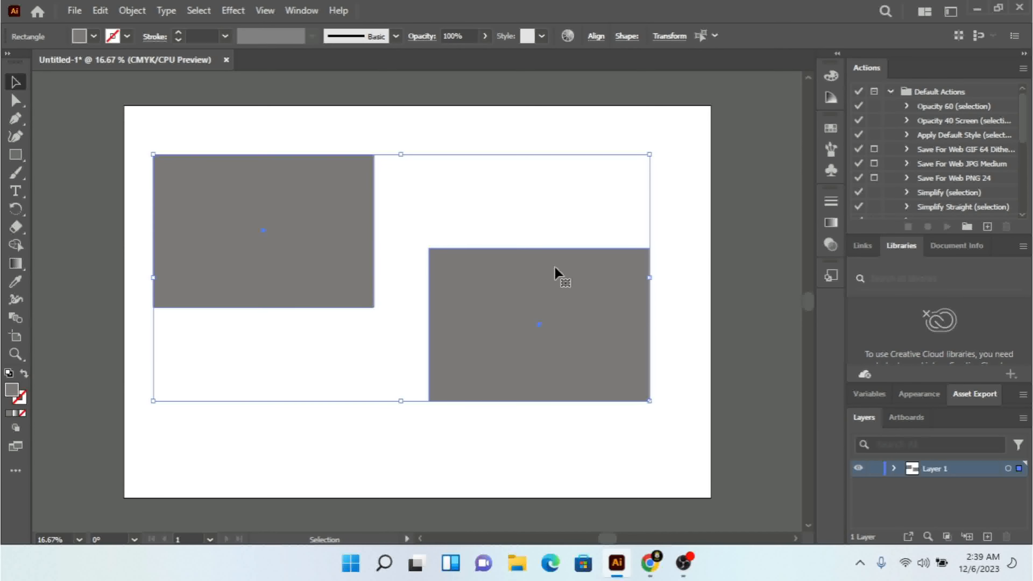
left_click(595, 36)
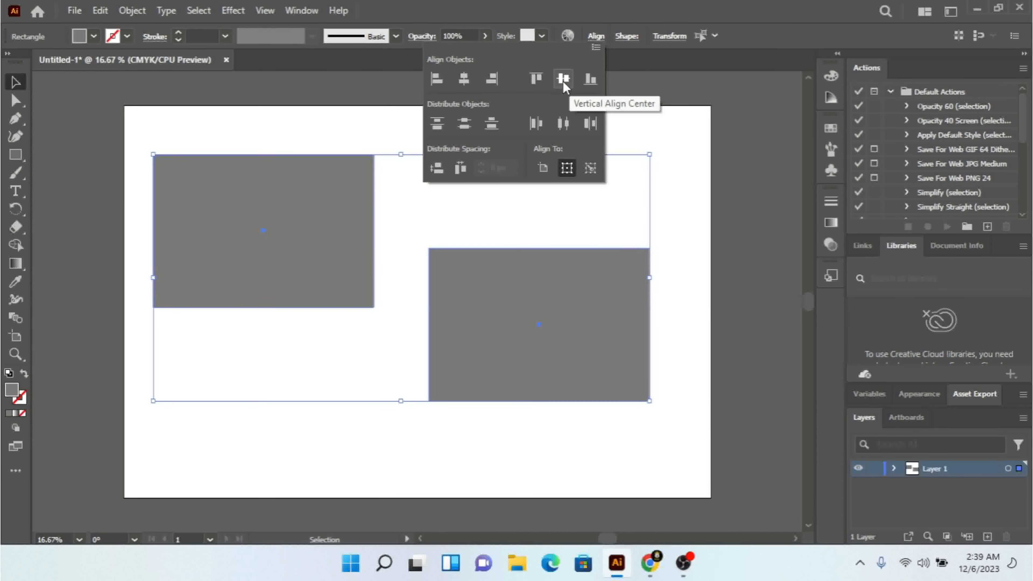
left_click(563, 78)
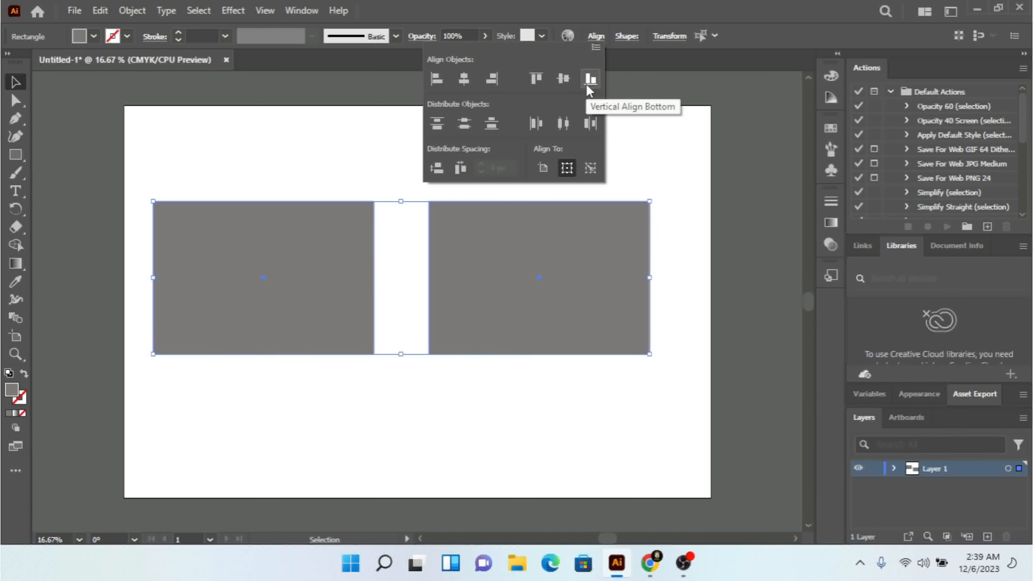
left_click(516, 224)
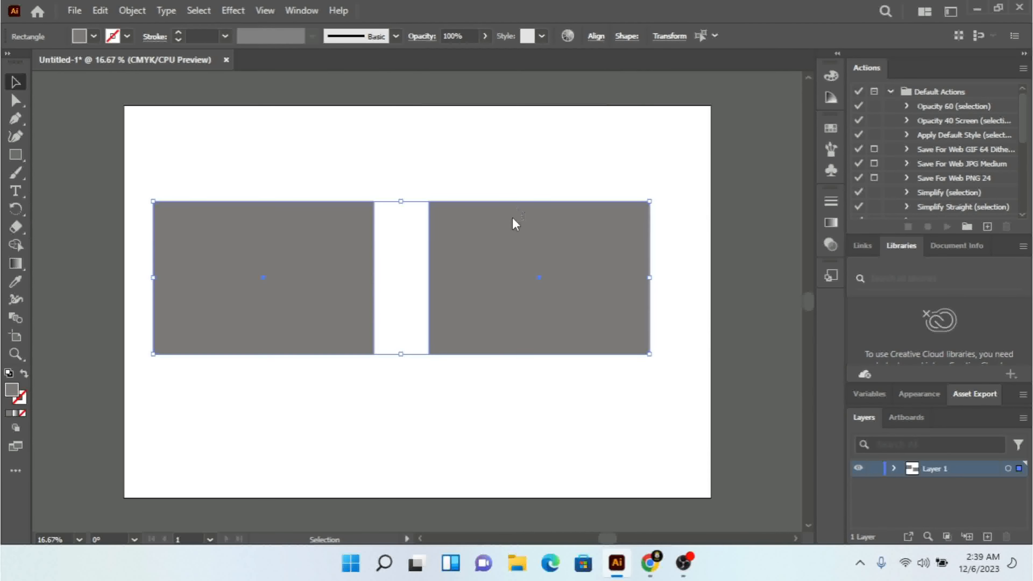
left_click(468, 412)
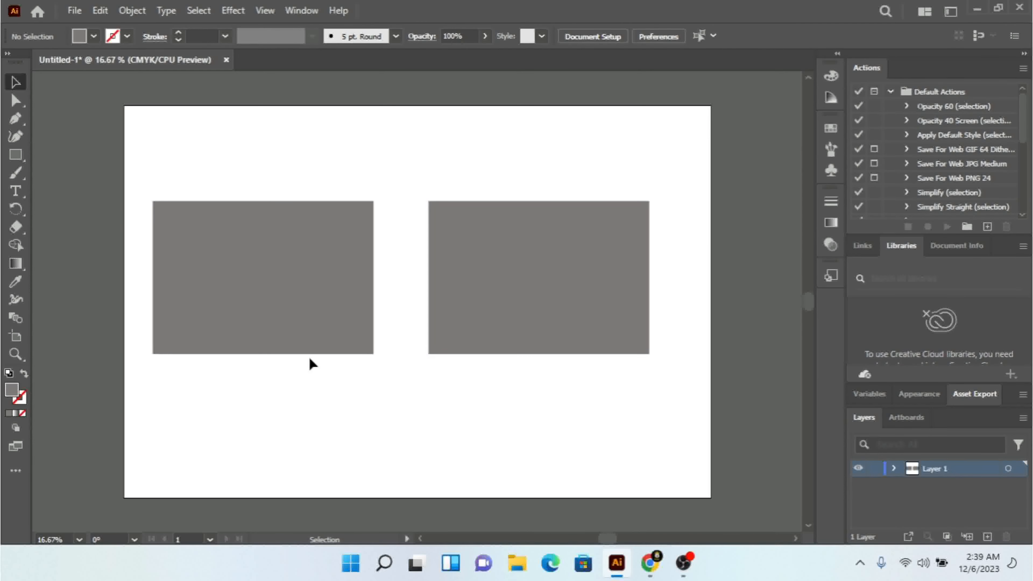
Step: Move the right-hand rectangle up past the artboard's top edge and align the bottom edges of both rectangles
left_click_drag(559, 274, 534, 152)
left_click_drag(536, 284, 265, 145)
left_click(596, 36)
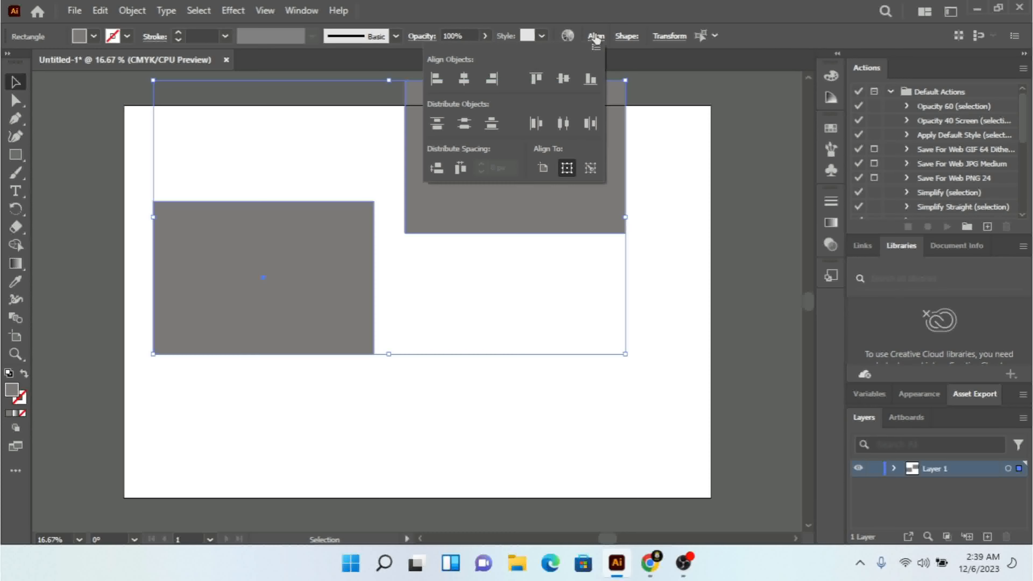
left_click(590, 79)
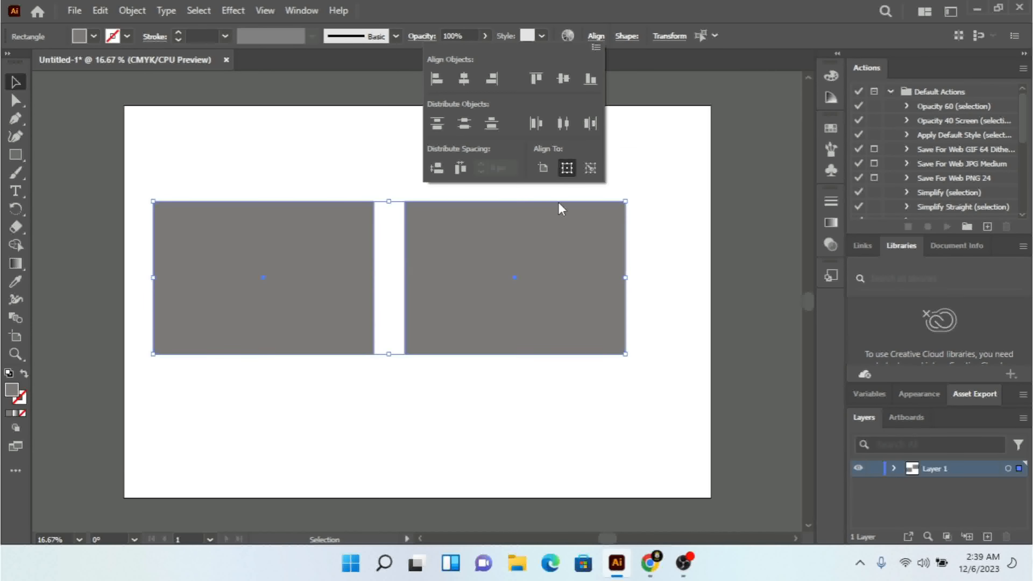
Step: Distribute both rectangles vertically by their top edges relative to the artboard, and undo the distribution
left_click(539, 170)
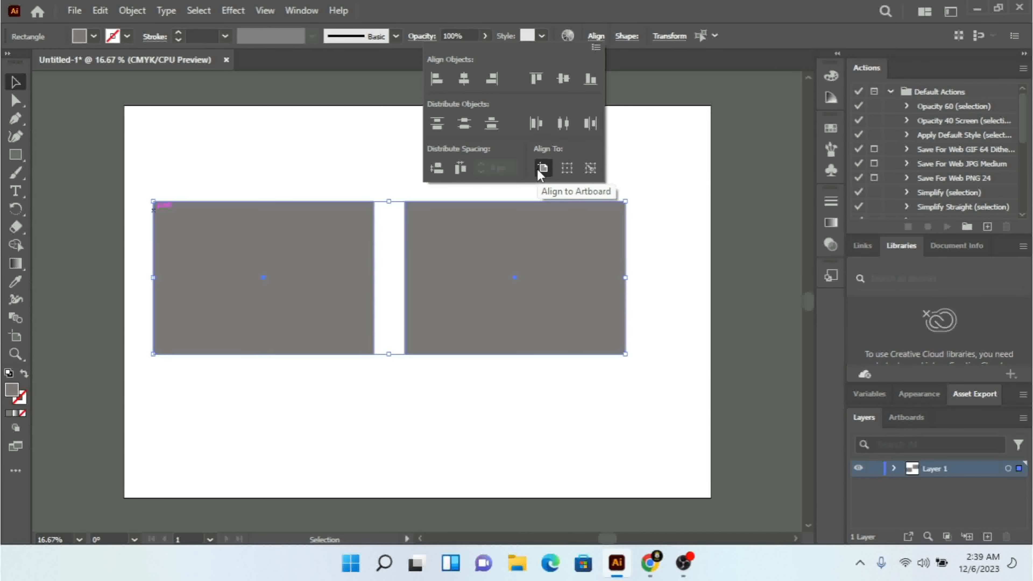
left_click(443, 126)
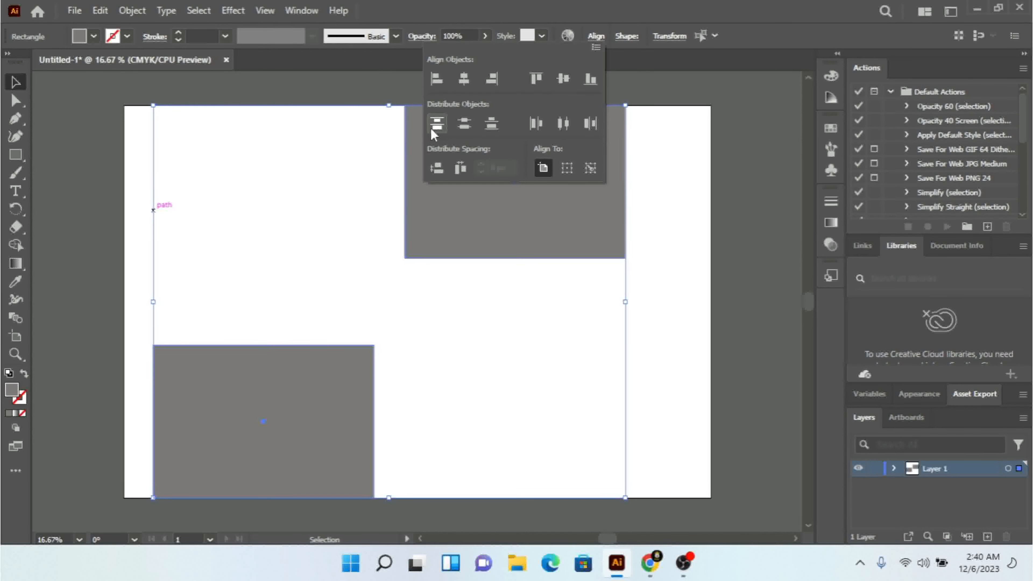
left_click(481, 327)
key("a")
key("ctrl+z")
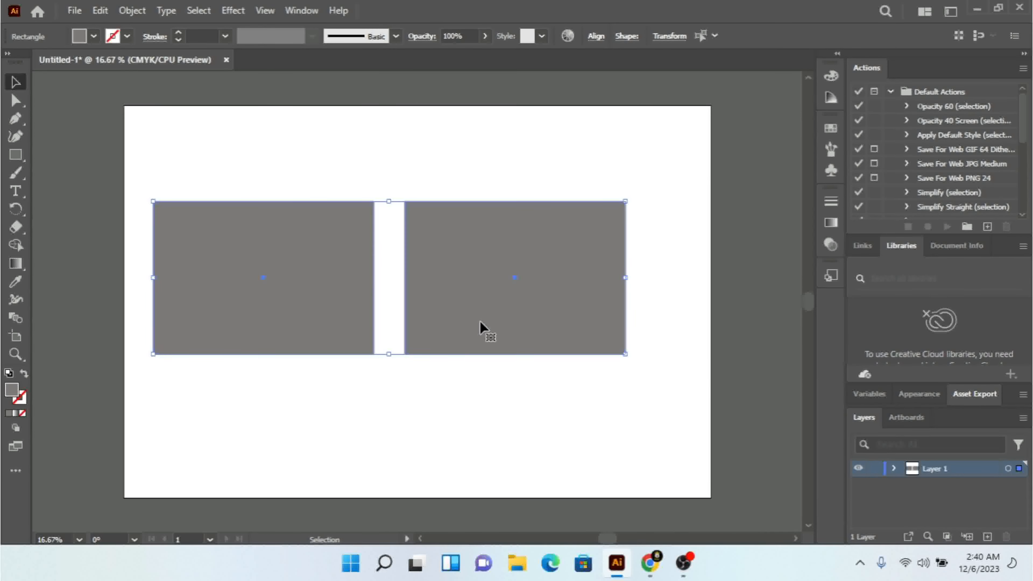
Step: Distribute both rectangles by their vertical centers relative to the artboard, and undo the distribution
left_click(595, 35)
left_click(464, 123)
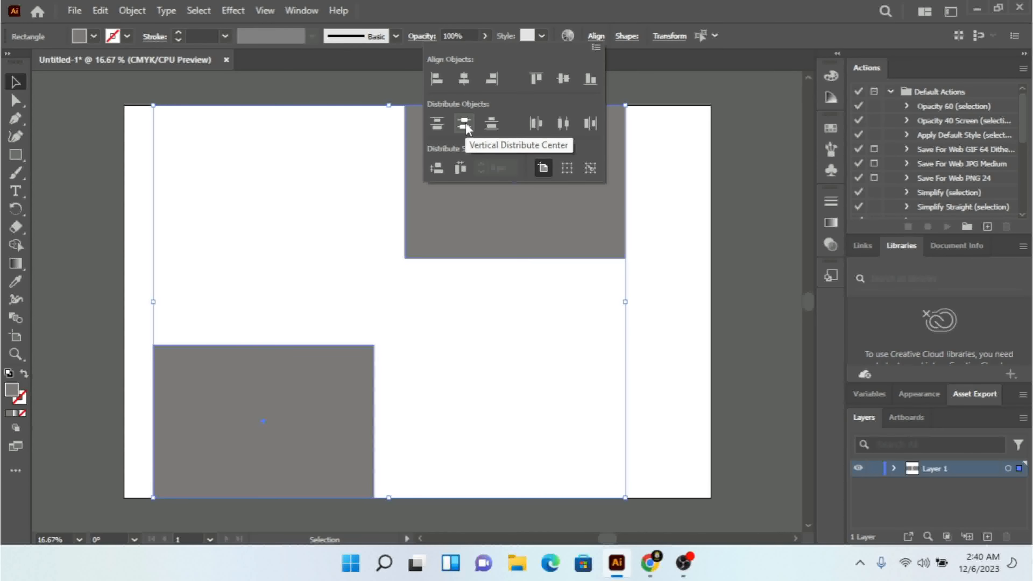
left_click(352, 196)
left_click(352, 196)
key("ctrl+z")
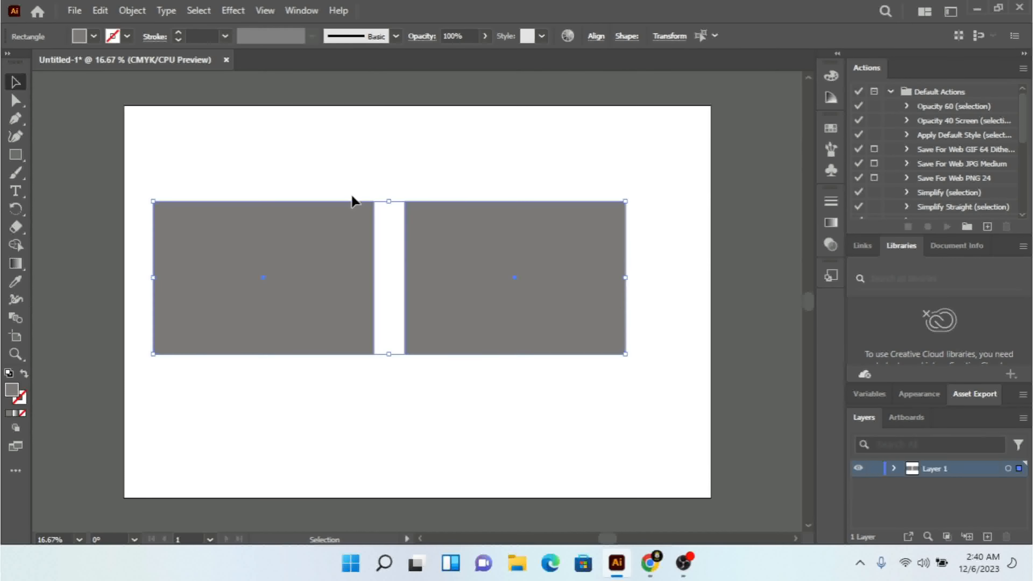
Step: Move the left rectangle up near the artboard's top edge, and place the other one below it, scaled down to a smaller rectangle
left_click(332, 312)
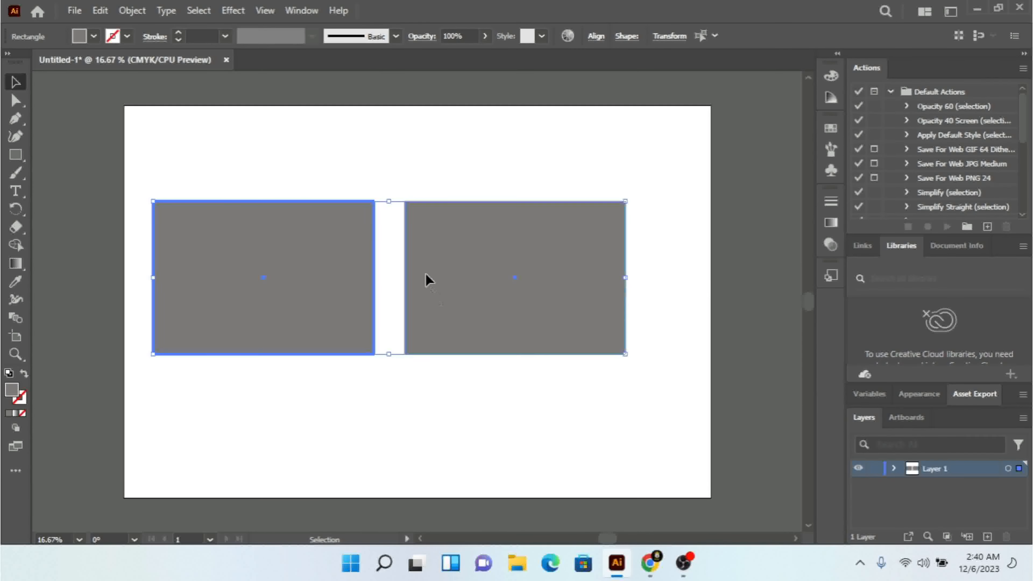
left_click(514, 438)
left_click_drag(284, 283, 284, 212)
left_click_drag(513, 254, 333, 350)
left_click_drag(426, 449, 342, 384)
left_click_drag(255, 341, 269, 345)
Step: Make two copies of the small rectangle, one in the artboard's bottom-left corner and one across its top edge, overlapping the large rectangle
key("ctrl+c")
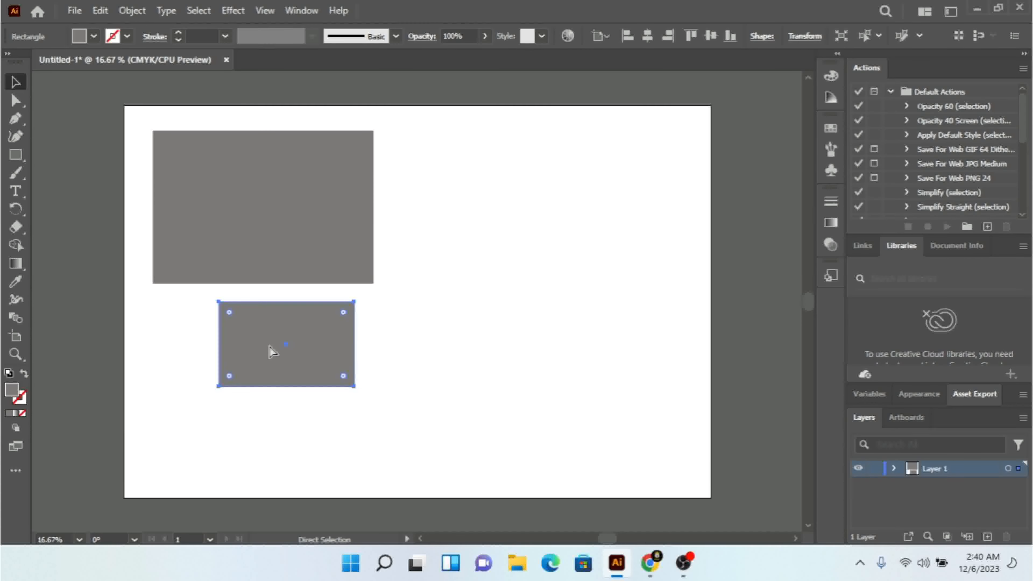
key("ctrl+v")
left_click_drag(420, 335, 227, 470)
left_click(405, 461)
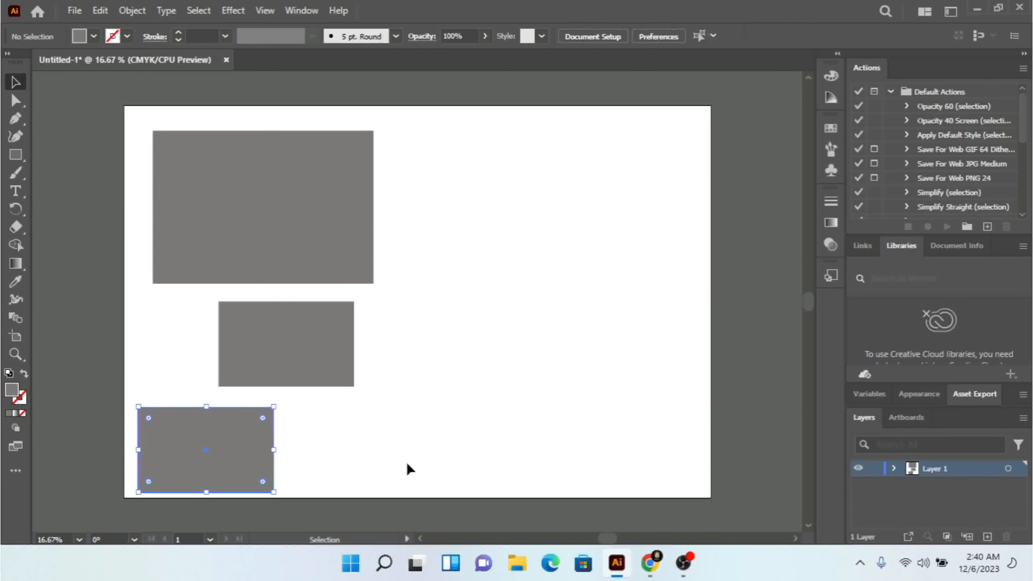
key("ctrl+v")
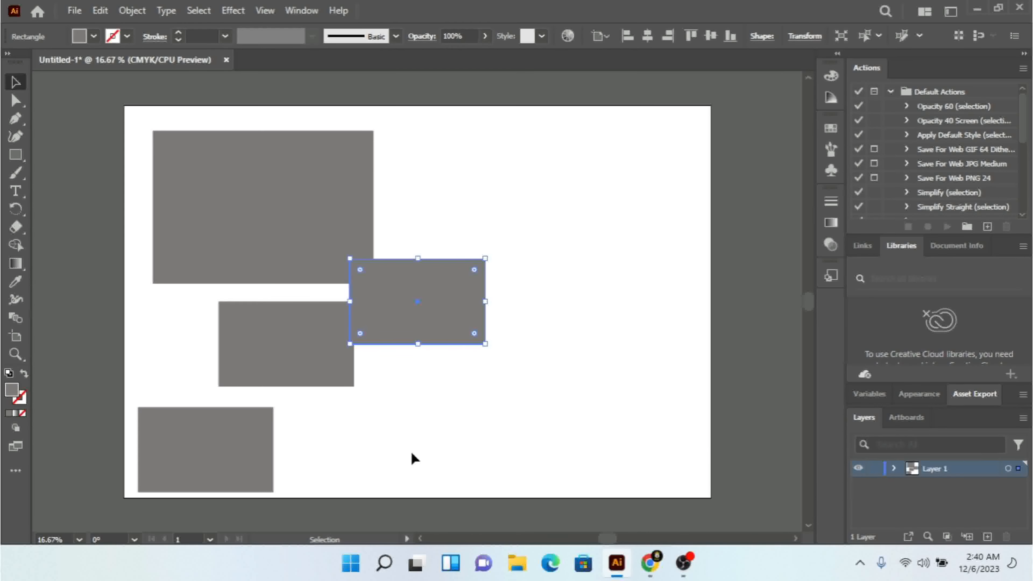
left_click_drag(451, 320, 380, 136)
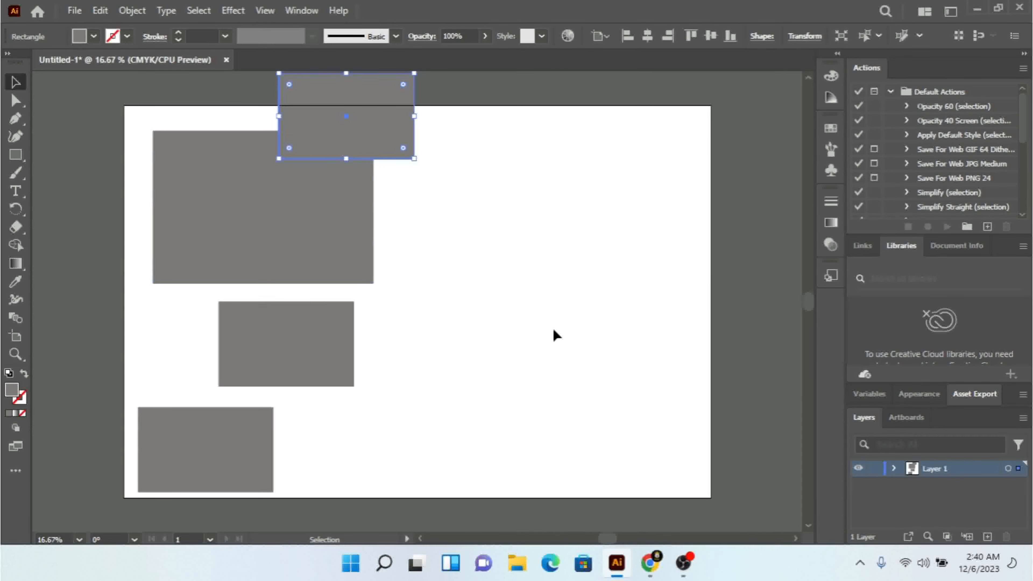
left_click(475, 138)
Step: Select all four rectangles and distribute them vertically by their top edges relative to the selection
left_click_drag(472, 112, 149, 483)
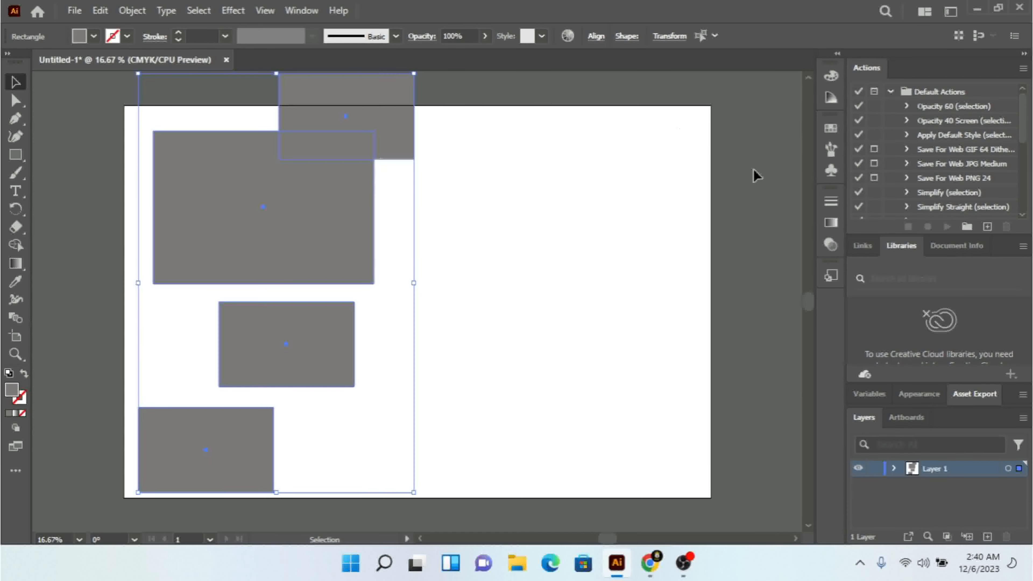
left_click(595, 36)
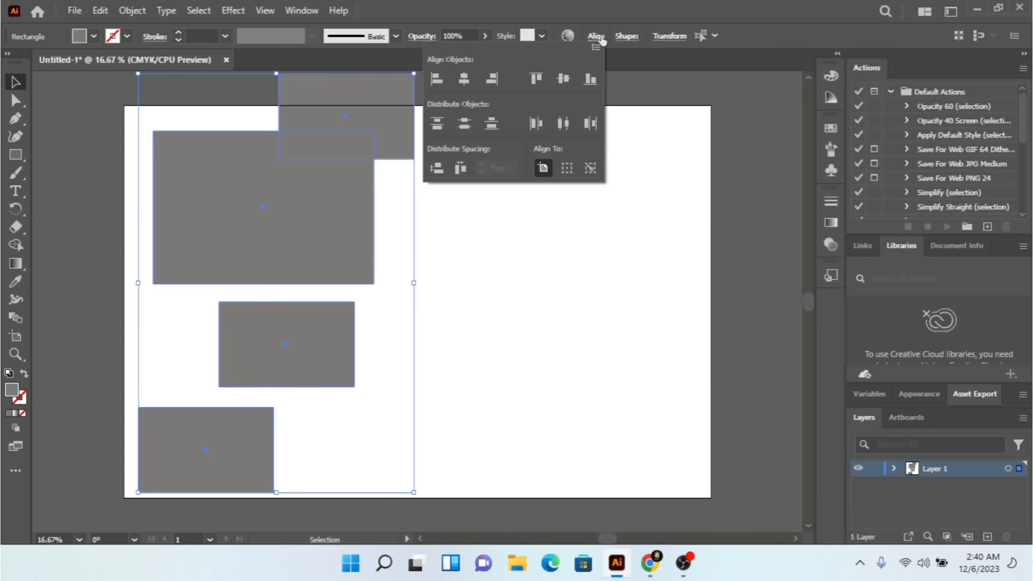
left_click(567, 168)
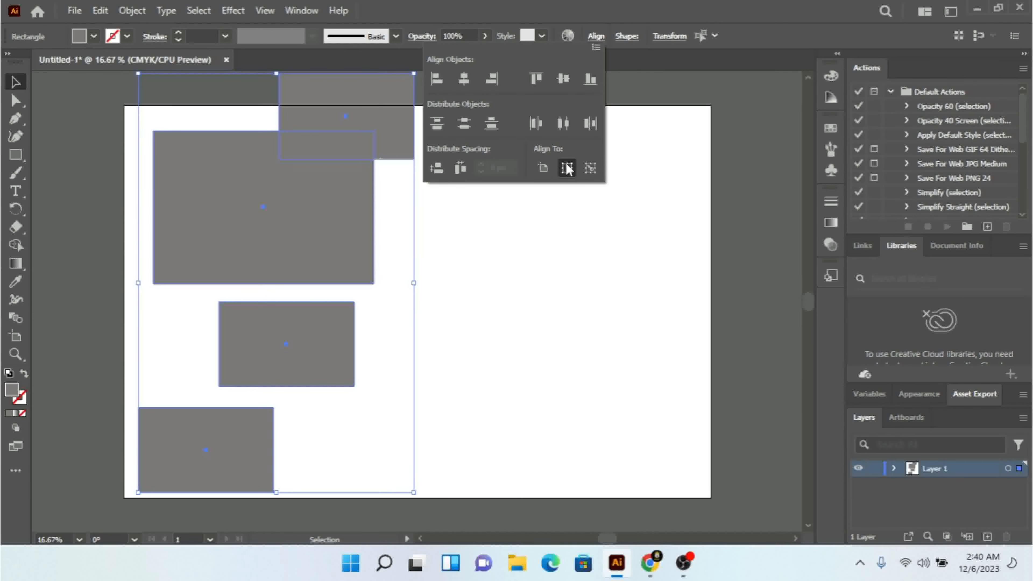
left_click(436, 130)
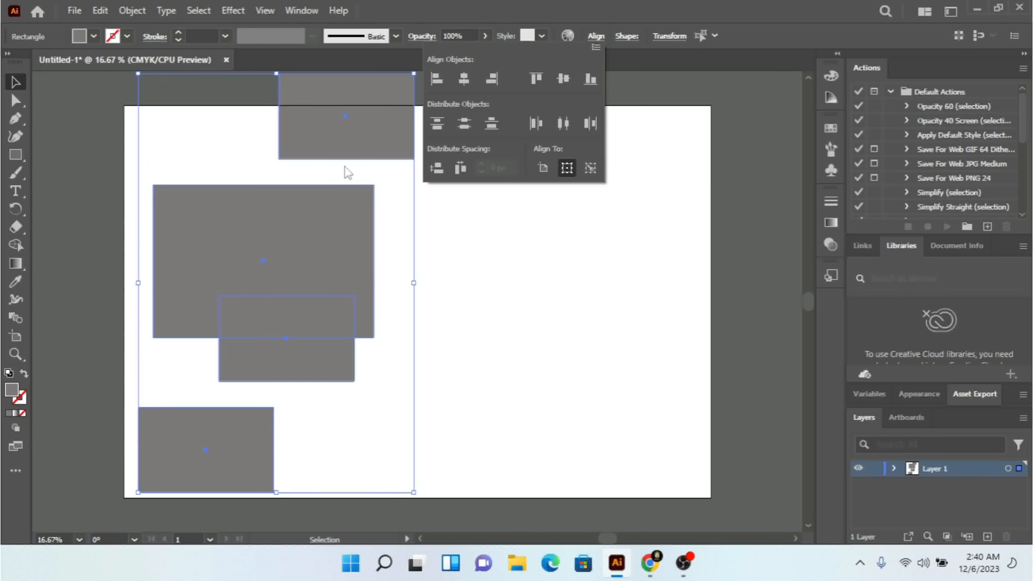
Step: Distribute the four rectangles by their vertical centers, and undo both distributions
left_click(469, 127)
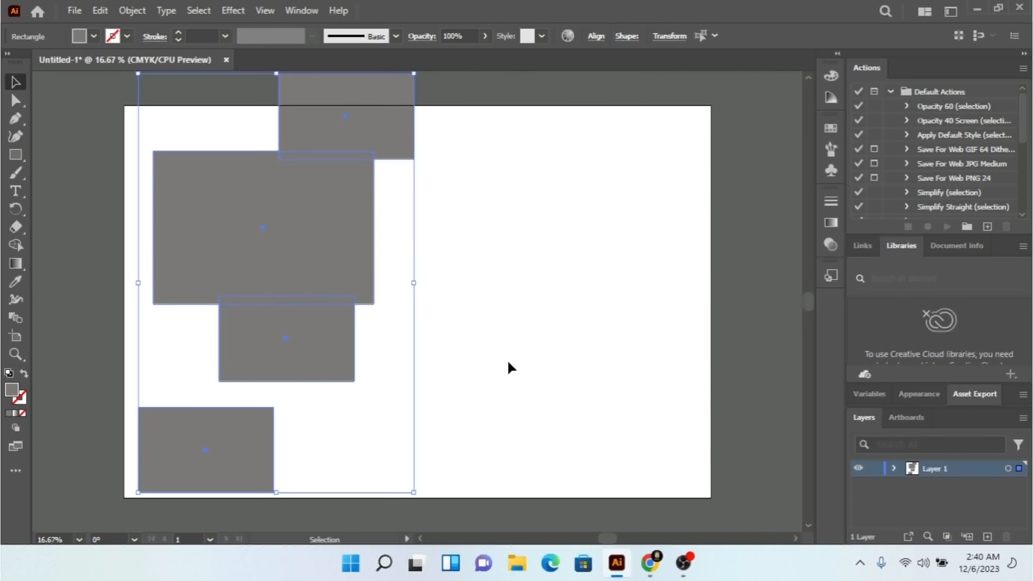
key("ctrl+z")
key("ctrl+z")
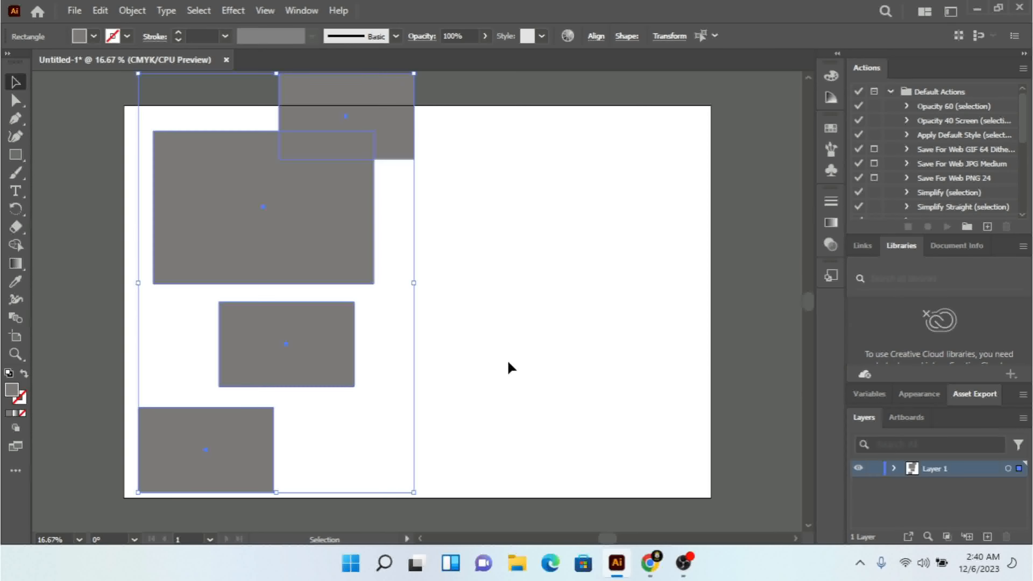
Step: Move the topmost small rectangle further up, clear of the large rectangle, and deselect it
left_click(560, 344)
mouse_move(374, 131)
left_mouse_down()
mouse_move(368, 94)
mouse_move(391, 101)
left_mouse_up()
left_click(491, 198)
Step: Select all four rectangles, distribute them by their vertical centers relative to the selection, and undo the distribution
mouse_move(476, 105)
left_mouse_down()
mouse_move(152, 445)
mouse_move(151, 437)
left_mouse_up()
left_click(595, 38)
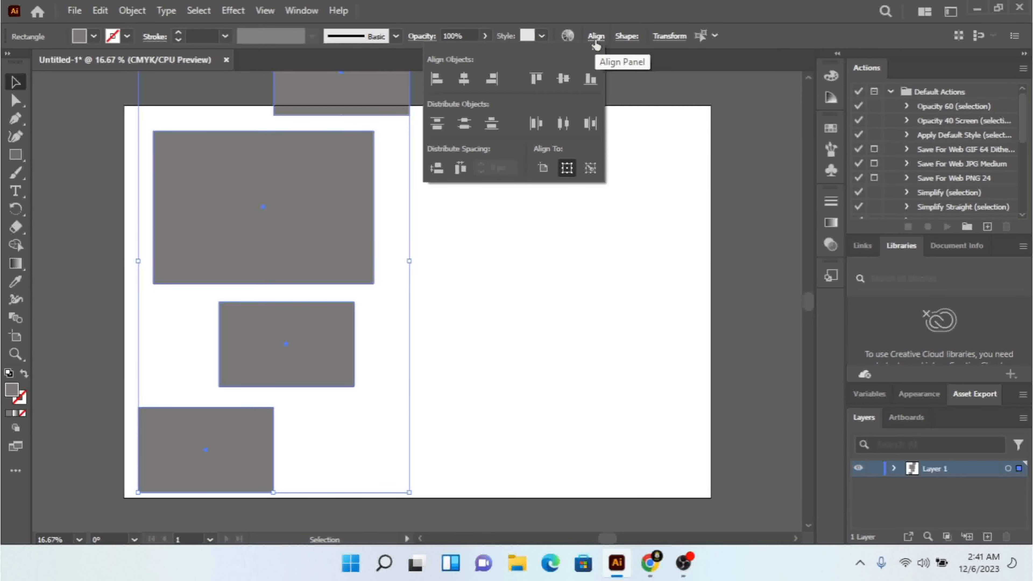
left_click(465, 126)
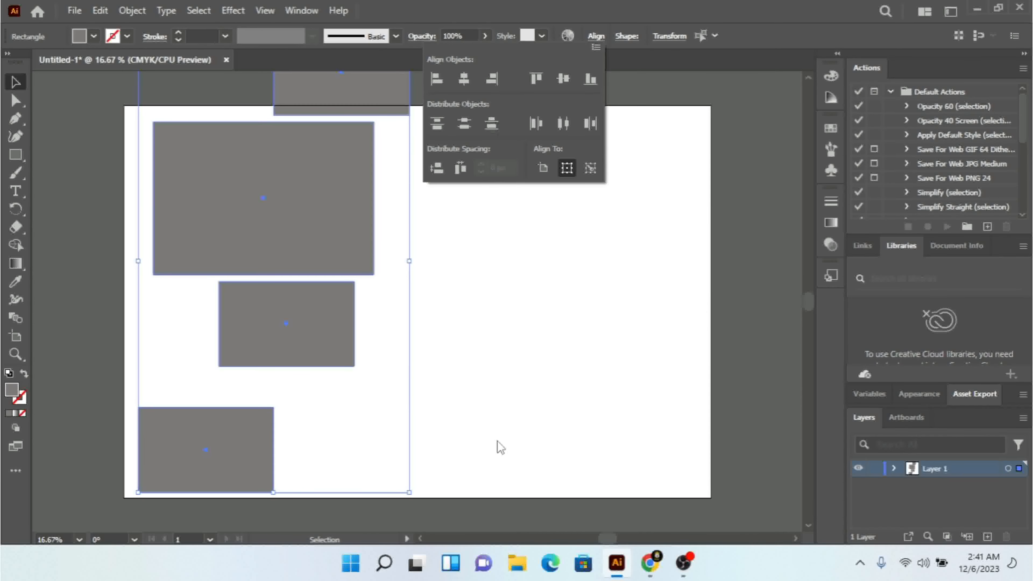
key("Escape")
key("a")
key("ctrl+z")
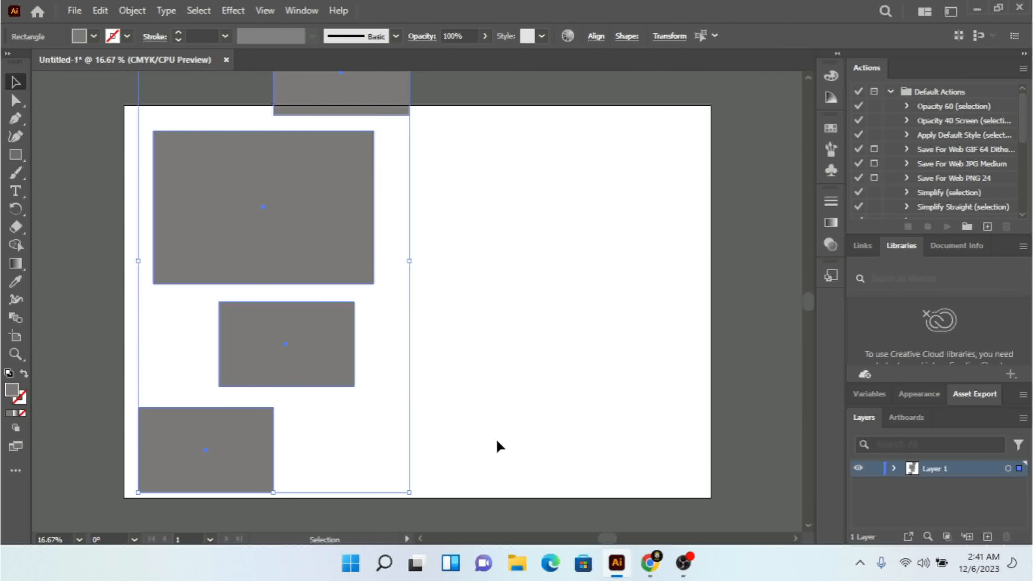
Step: Distribute the four rectangles vertically by their bottom edges relative to the selection, and undo the distribution
left_click(595, 37)
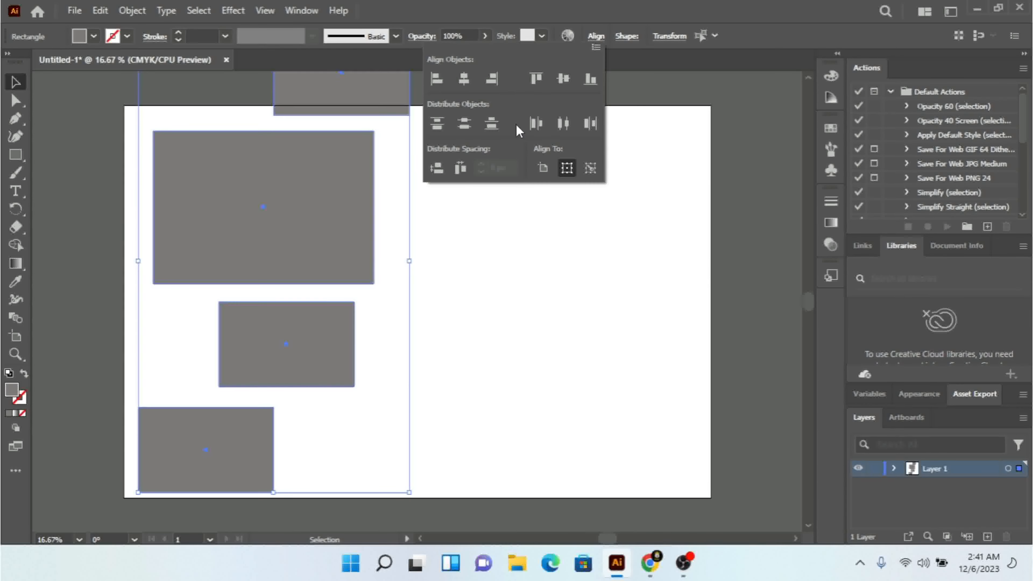
left_click(492, 125)
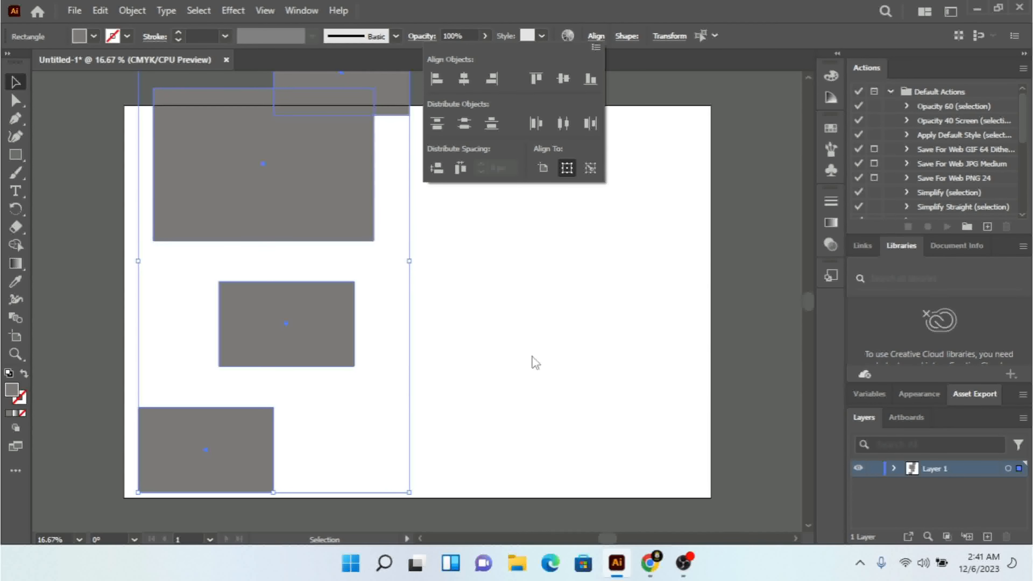
left_click(468, 351)
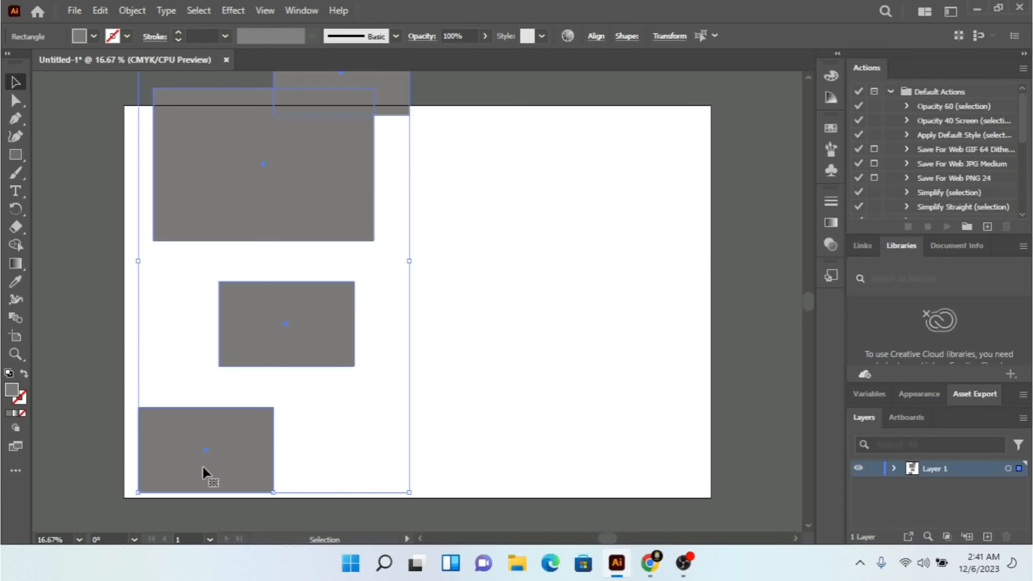
left_click(549, 372)
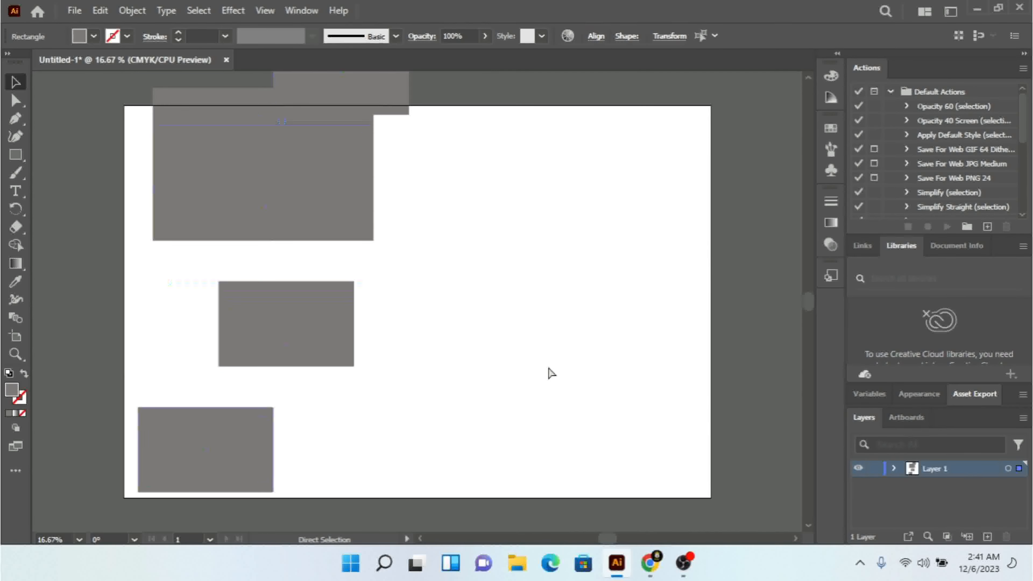
key("ctrl+z")
Step: Delete the large rectangle, keeping the three small ones
left_click(549, 370)
left_click_drag(335, 227, 516, 248)
key("Delete")
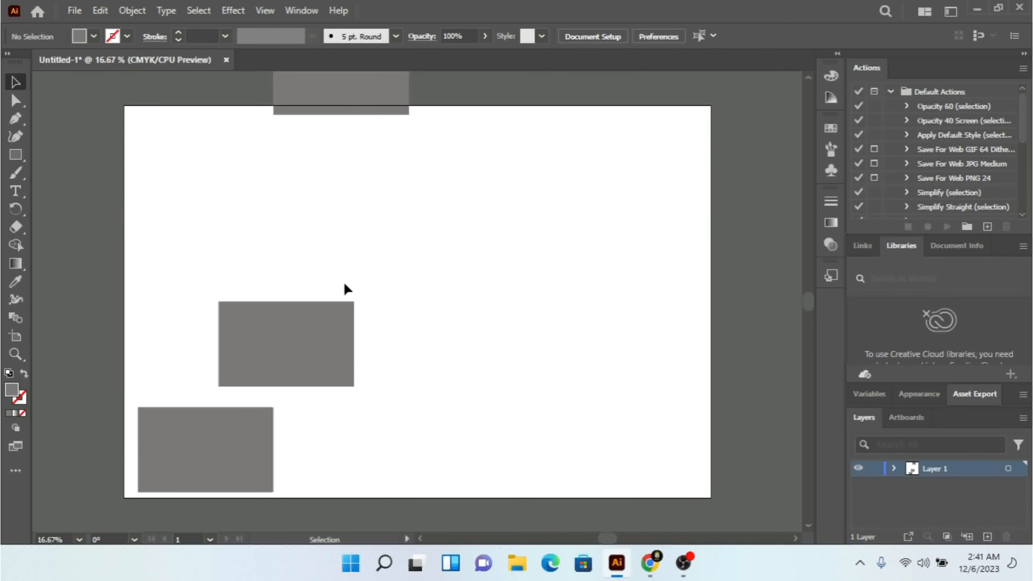
Step: Paste a fourth small rectangle and arrange all four in a staggered vertical column on the artboard's left side
left_click_drag(291, 372, 336, 199)
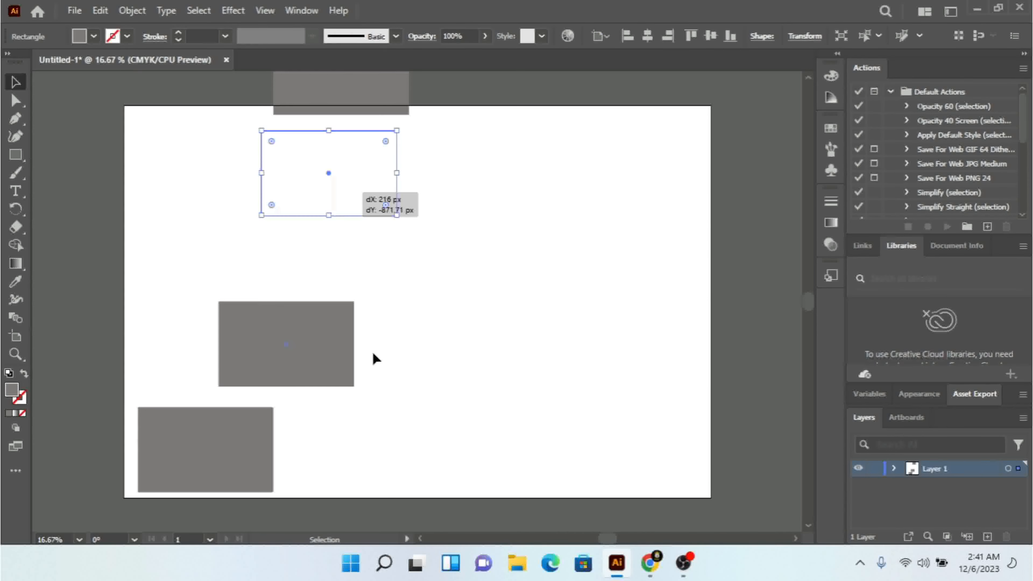
left_click_drag(231, 436, 300, 385)
key("ctrl+v")
left_click(426, 447)
left_click_drag(426, 448, 276, 173)
Step: Select all four small rectangles and distribute them horizontally by their left edges relative to the selection
left_click_drag(325, 134, 229, 346)
left_click(596, 36)
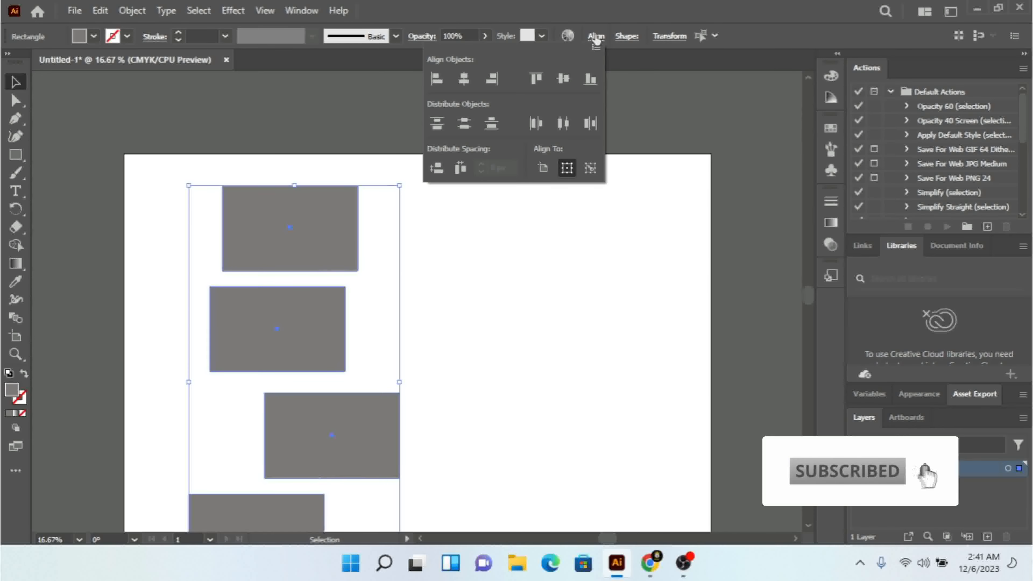
left_click(536, 124)
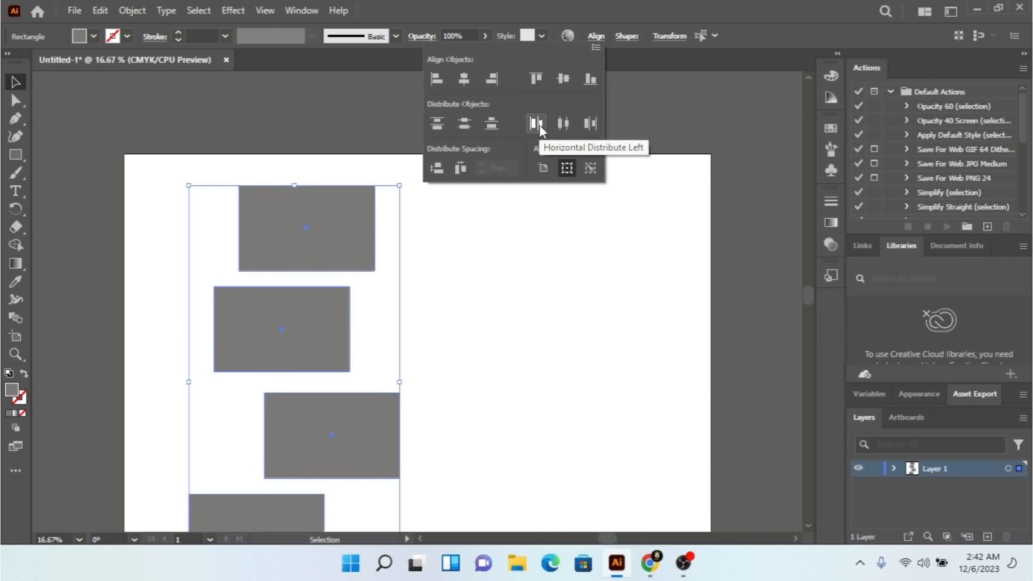
Step: Move the third rectangle of the column up and to the right, beside the second one
left_click(499, 396)
left_click_drag(316, 429, 472, 321)
Step: Select the four spread-out rectangles, distribute them horizontally by their left edges again, and undo the distribution
left_click_drag(635, 156, 131, 517)
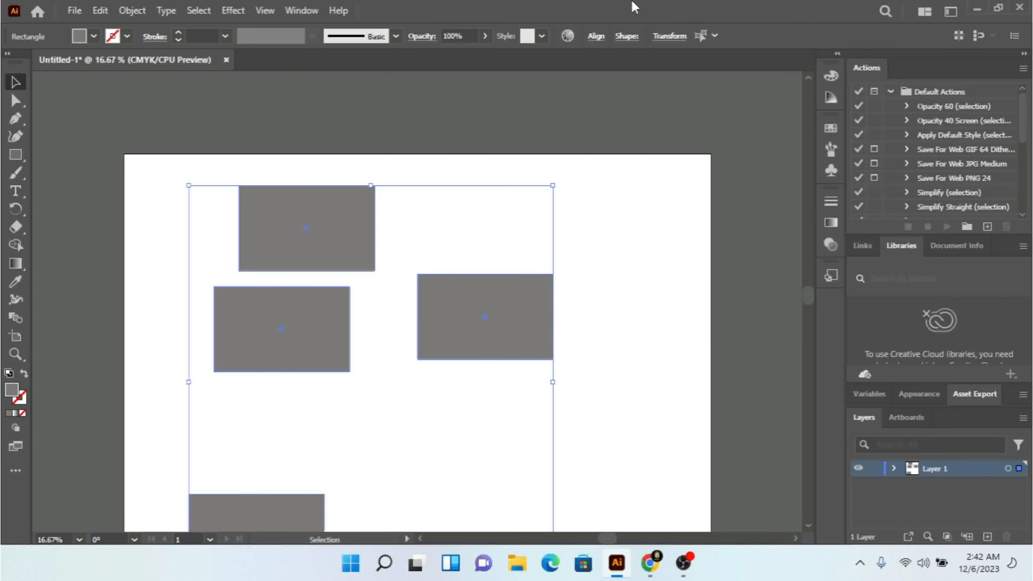
left_click(595, 33)
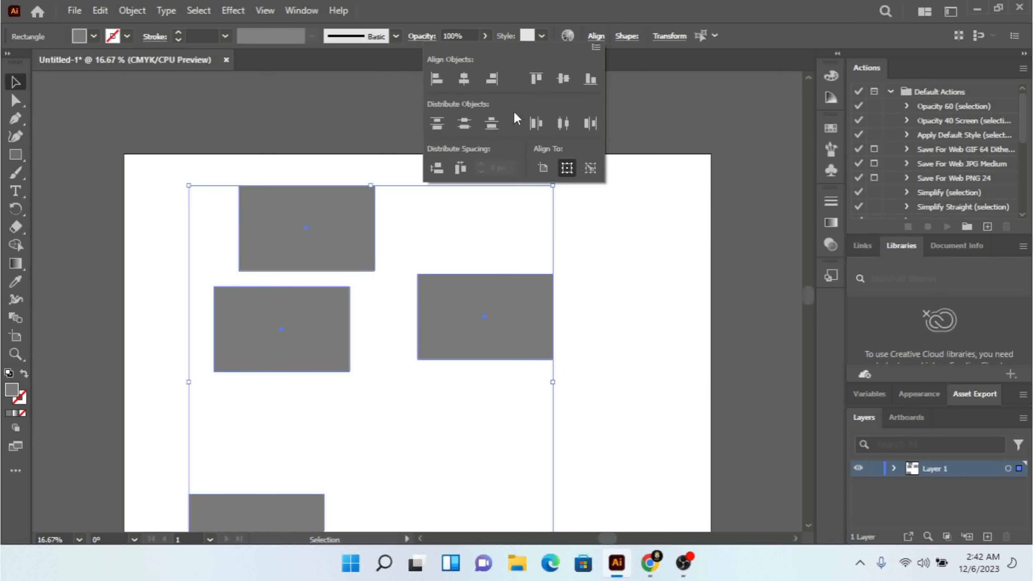
left_click(536, 123)
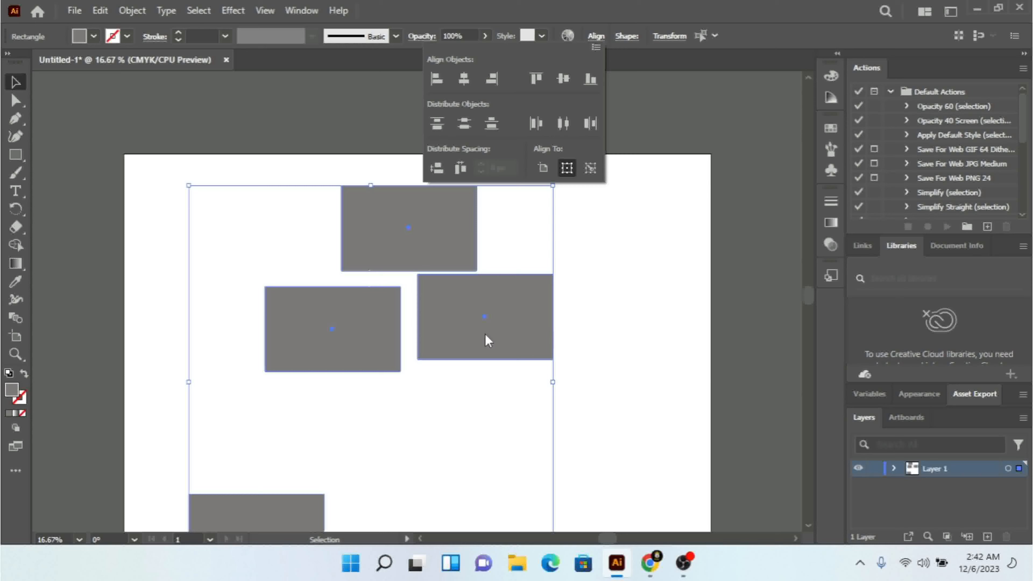
left_click(602, 358)
left_click(638, 324)
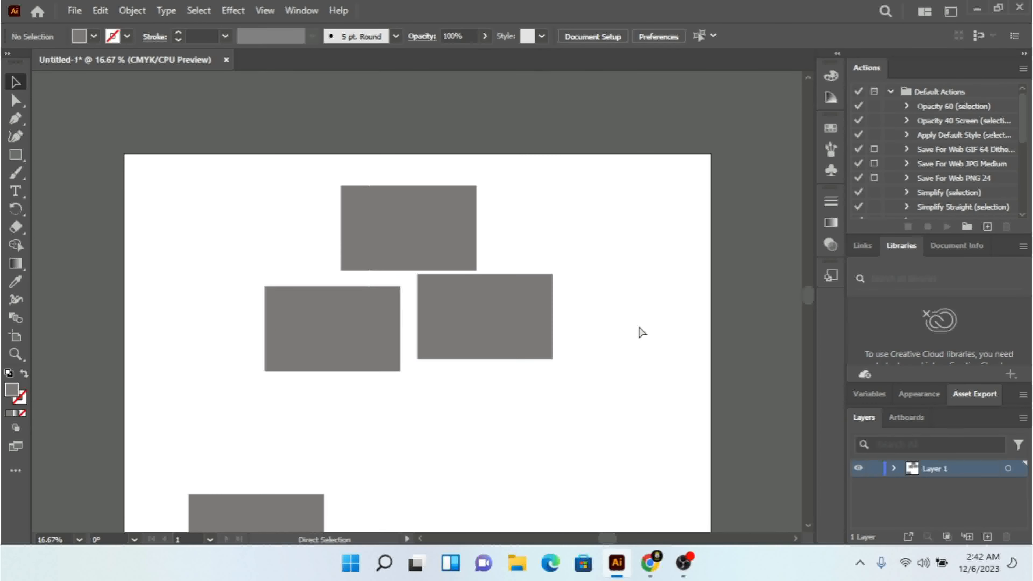
key("ctrl+z")
left_click(639, 328)
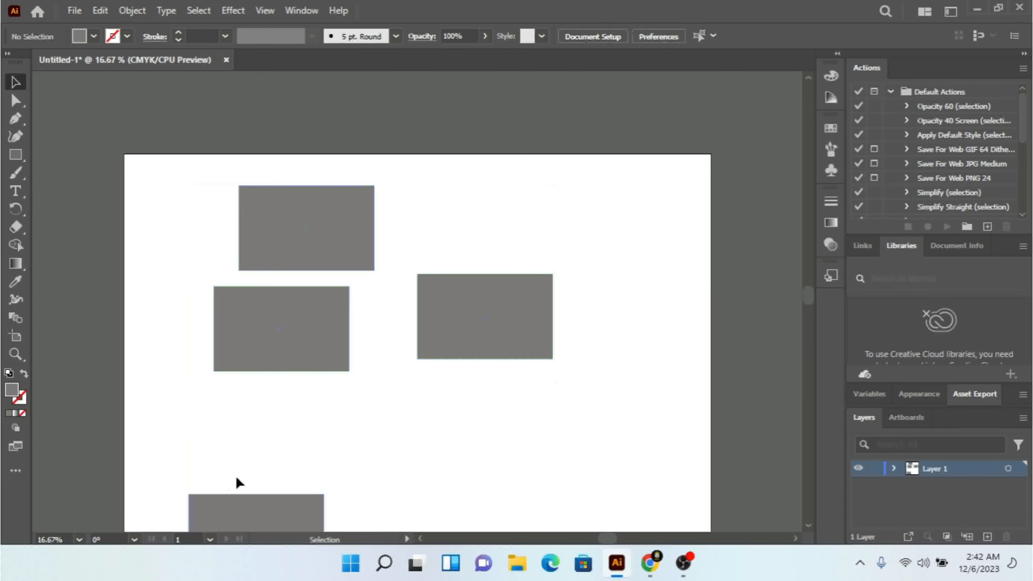
Step: Make two copies of the bottom rectangle, one at the artboard's lower right and one over its top-left corner, and select all six rectangles
left_click(210, 513)
key("ctrl+c")
key("ctrl+v")
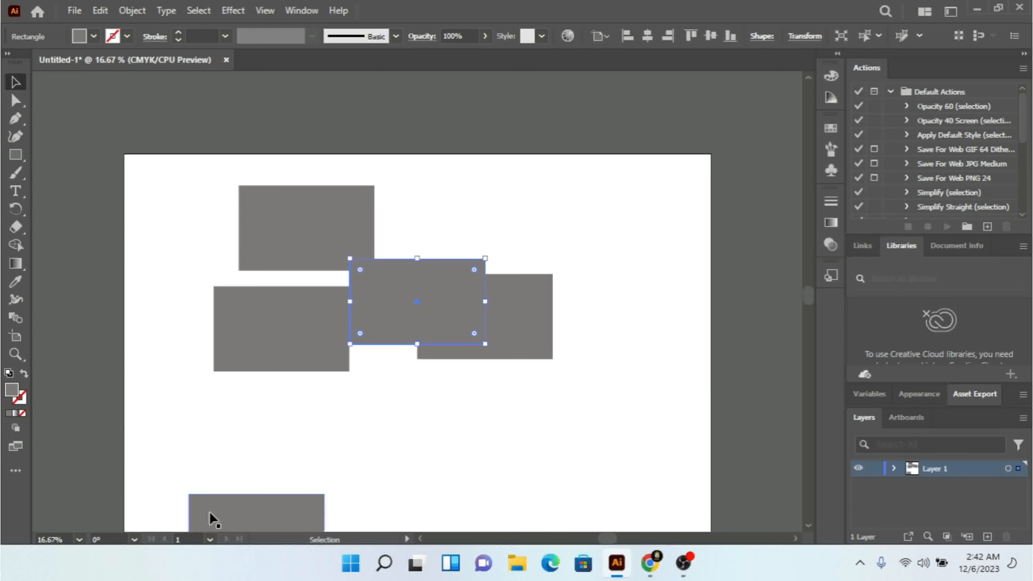
left_click_drag(445, 330, 583, 443)
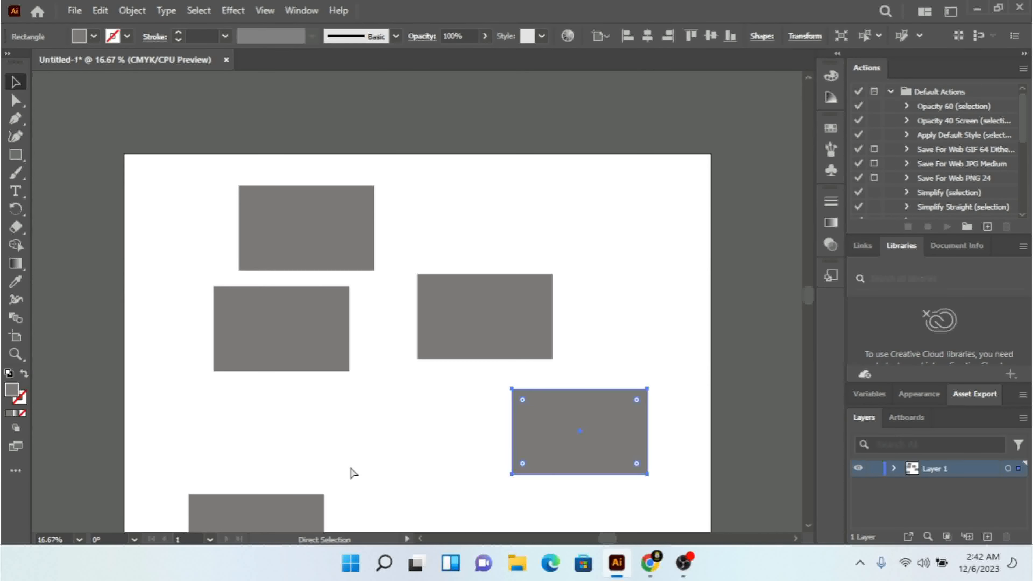
key("ctrl+v")
left_click_drag(345, 268, 47, 109)
left_click(738, 194)
left_click_drag(752, 115, 100, 509)
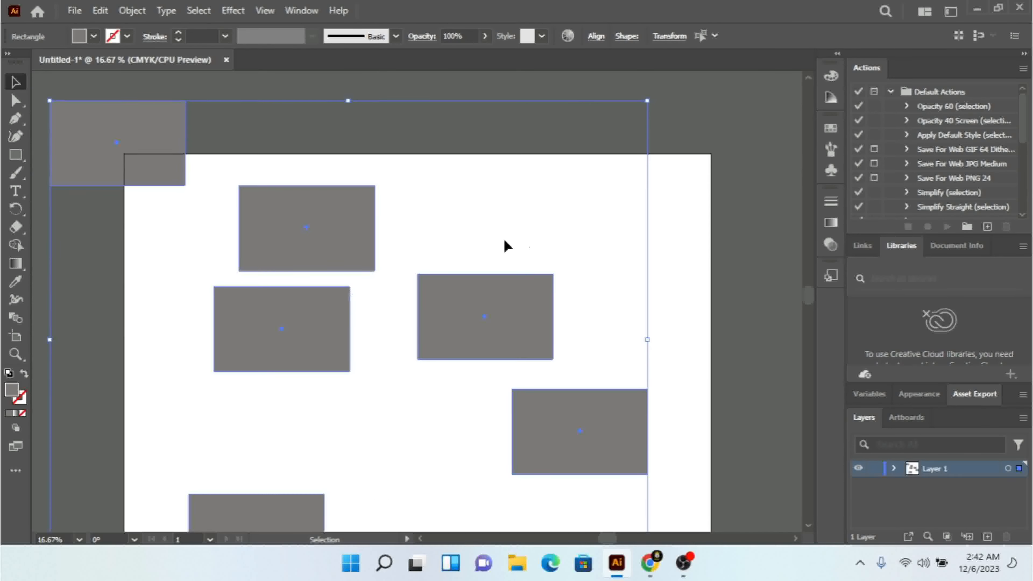
Step: Distribute the six selected rectangles horizontally by their left edges relative to the selection, then deselect them
left_click(595, 36)
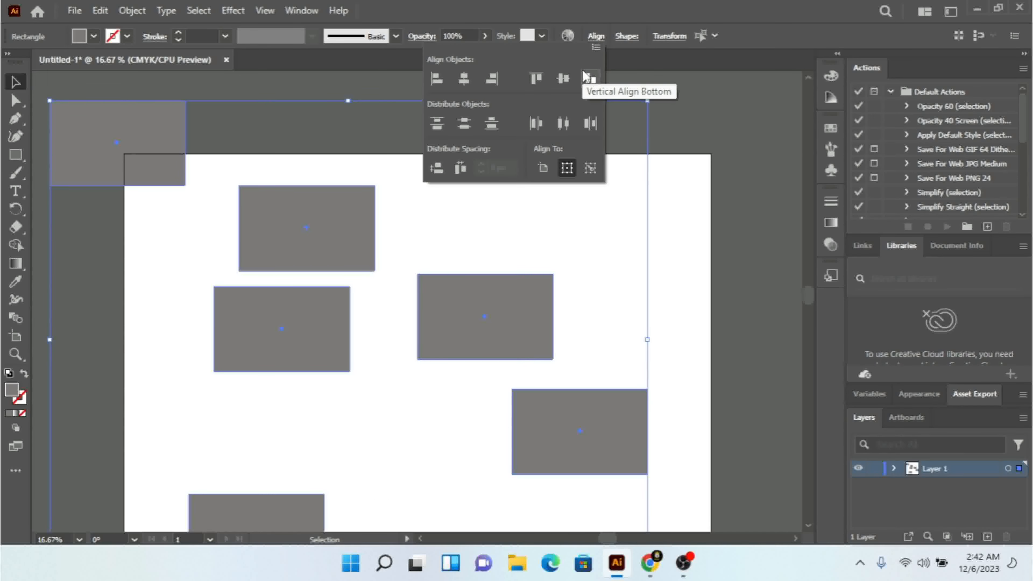
left_click(536, 123)
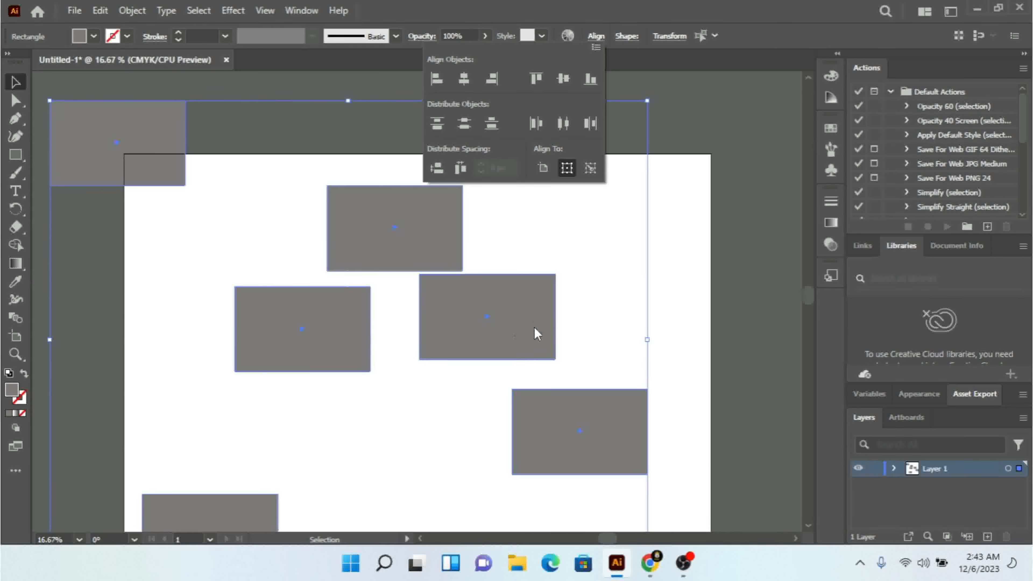
left_click(584, 261)
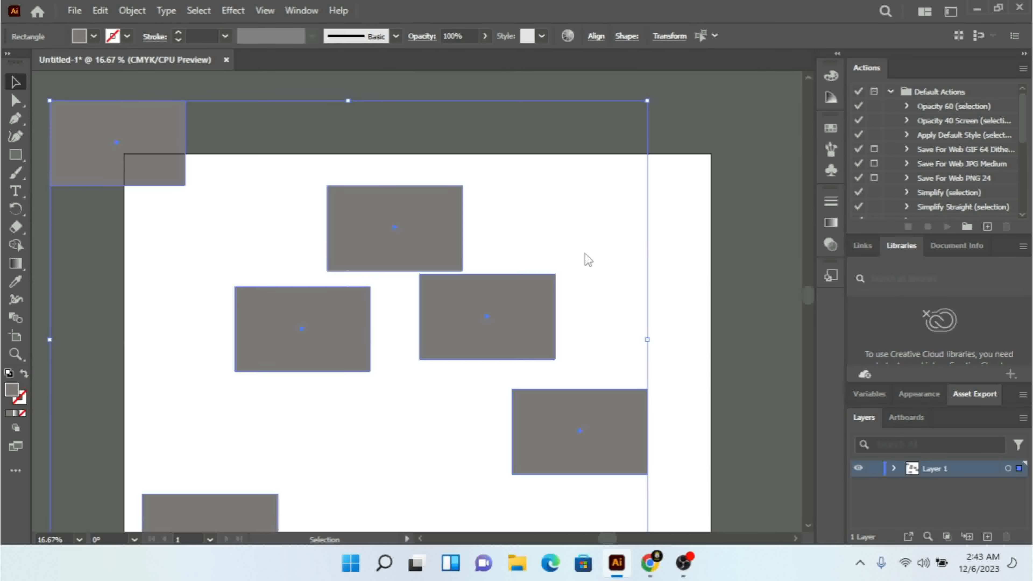
left_click(585, 260)
key("ctrl+a")
key("a")
key("v")
left_click(588, 272)
Step: Arrange four rectangles in a diagonal staircase descending from the artboard's top-right corner towards its lower left
left_click_drag(388, 230, 684, 195)
left_click_drag(472, 309, 528, 267)
left_click_drag(313, 330, 408, 362)
left_click_drag(579, 447, 251, 457)
left_click(630, 440)
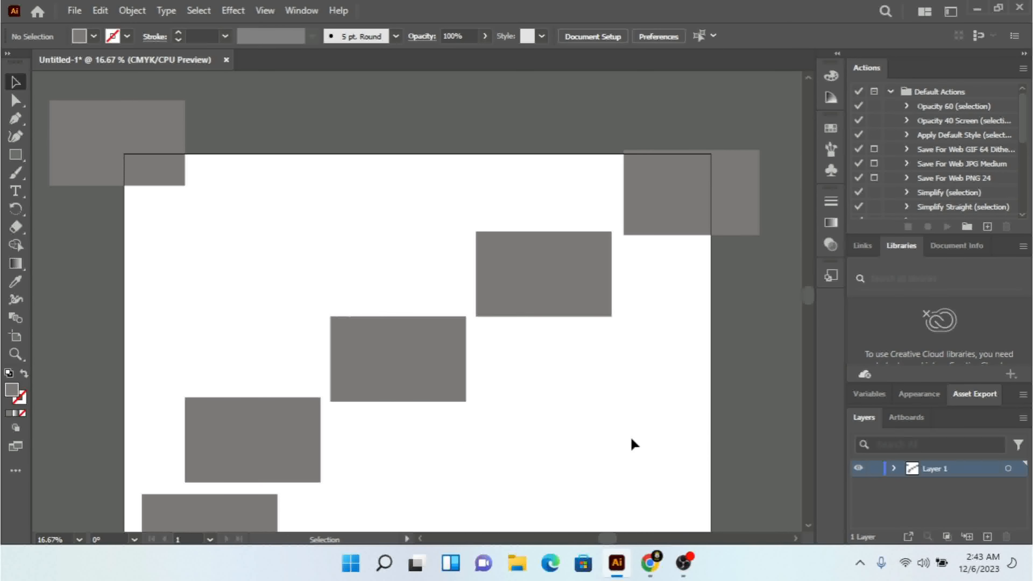
Step: Select all six rectangles, distribute them horizontally by their centers relative to the selection, and deselect them
key("ctrl+a")
left_click(596, 35)
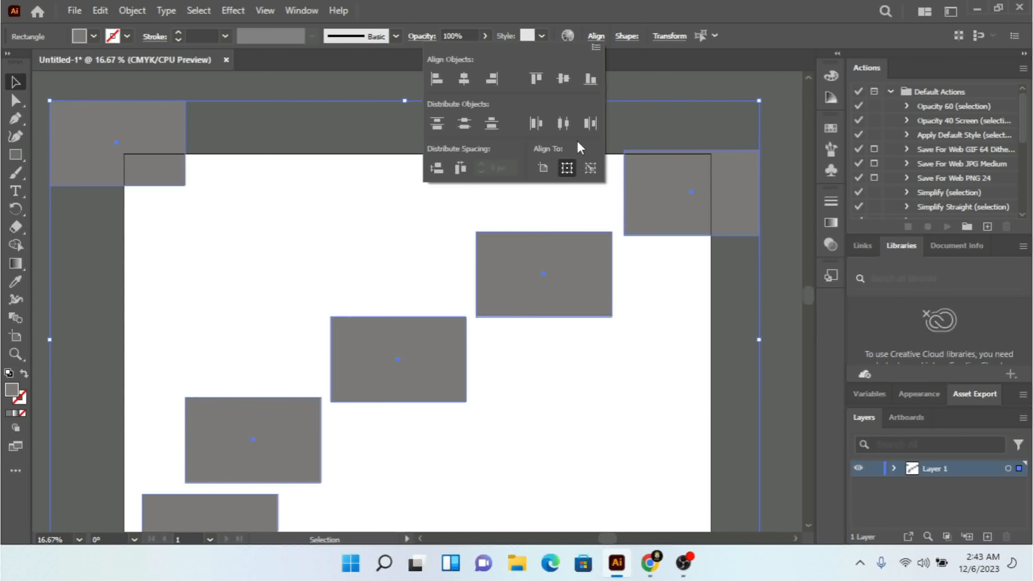
left_click(564, 124)
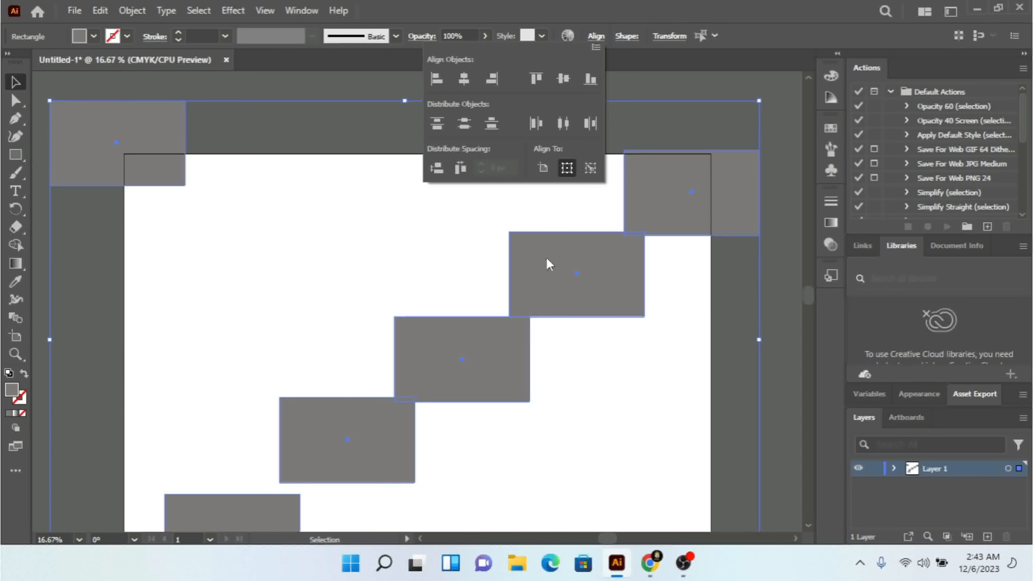
left_click(422, 256)
left_click(423, 256)
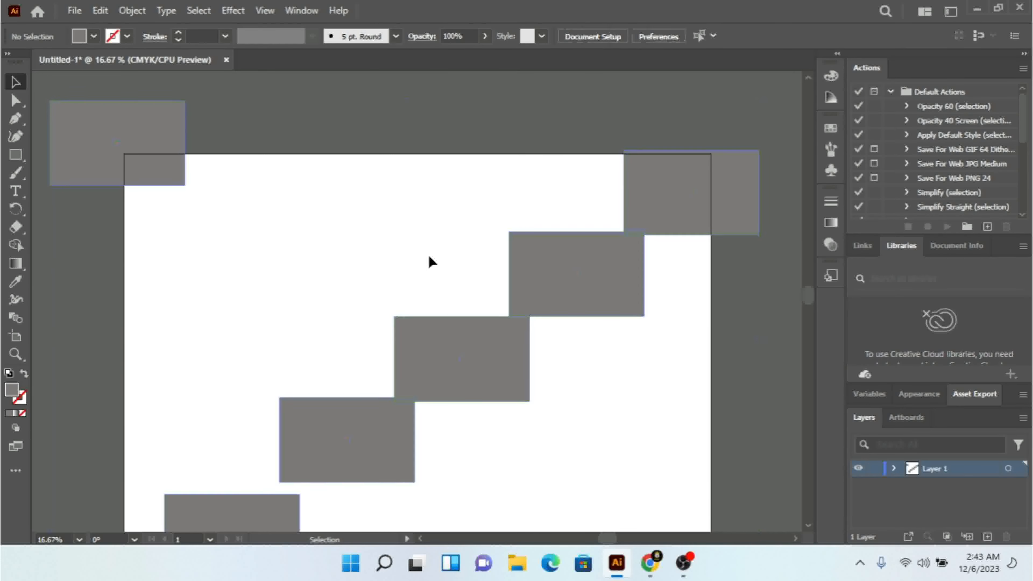
Step: Scatter the four lower staircase rectangles, placing one across the artboard's top edge and the others at uneven spacing inside it
left_click_drag(573, 278, 329, 287)
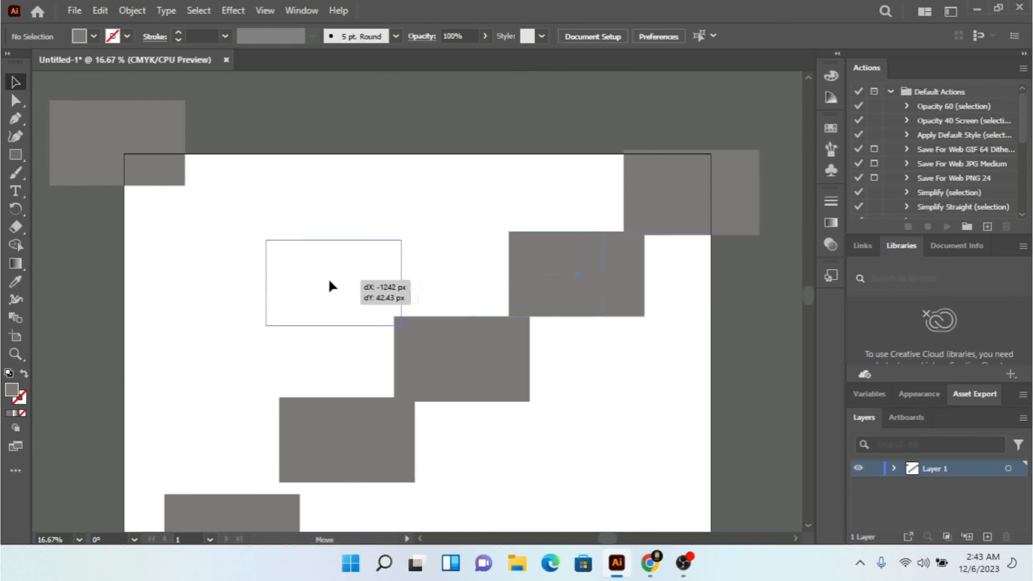
left_click_drag(507, 368, 528, 368)
left_click_drag(342, 439, 501, 142)
left_click_drag(271, 498, 291, 391)
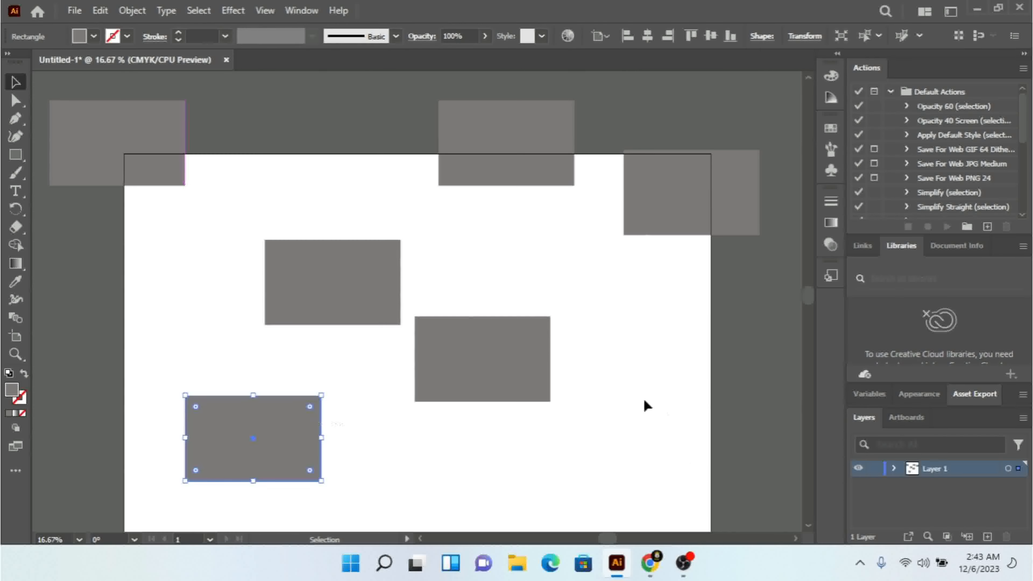
Step: Select all six rectangles, distribute them horizontally by their right edges relative to the selection, and deselect them
left_click_drag(694, 482, 128, 130)
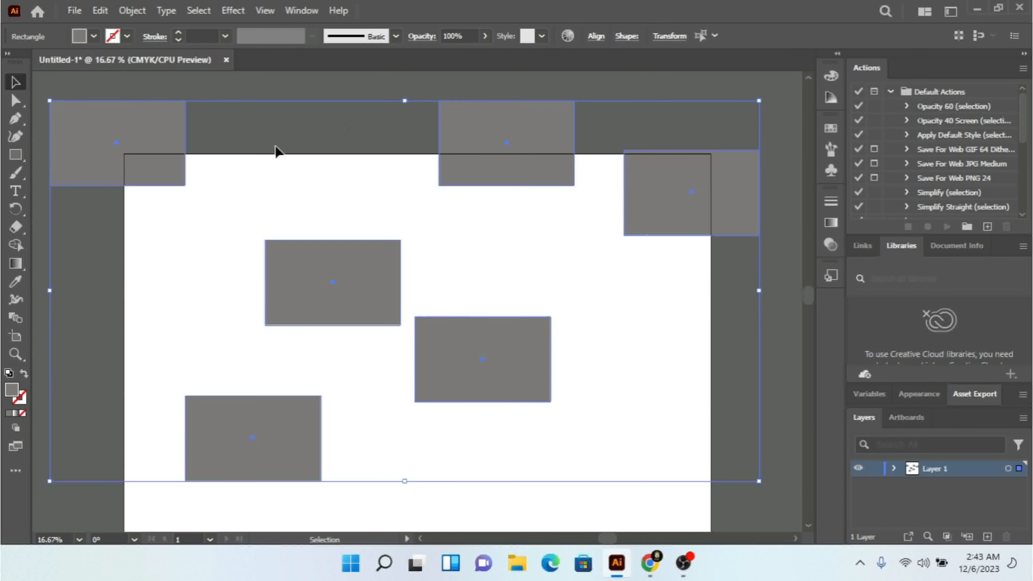
left_click(595, 36)
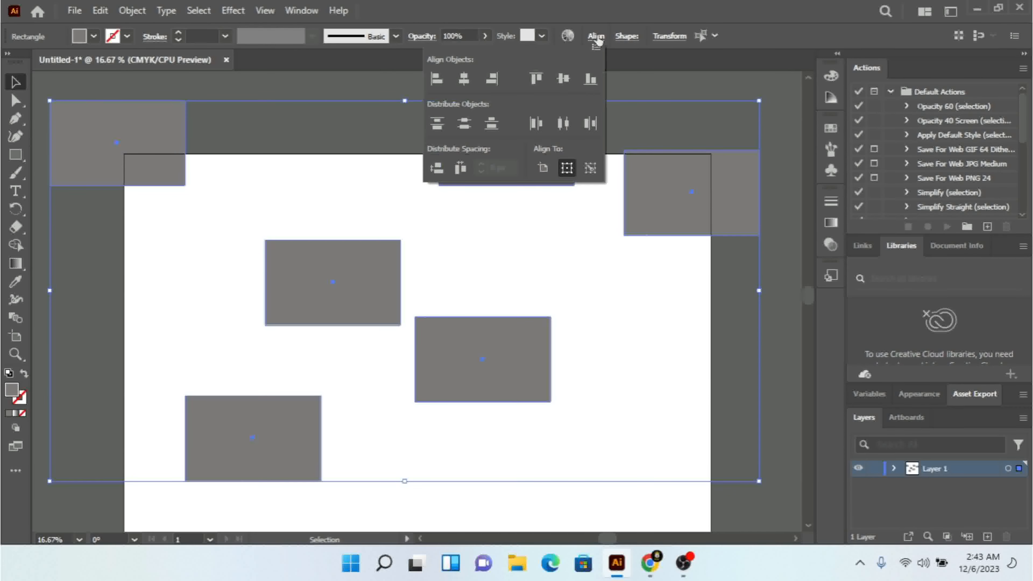
left_click(589, 123)
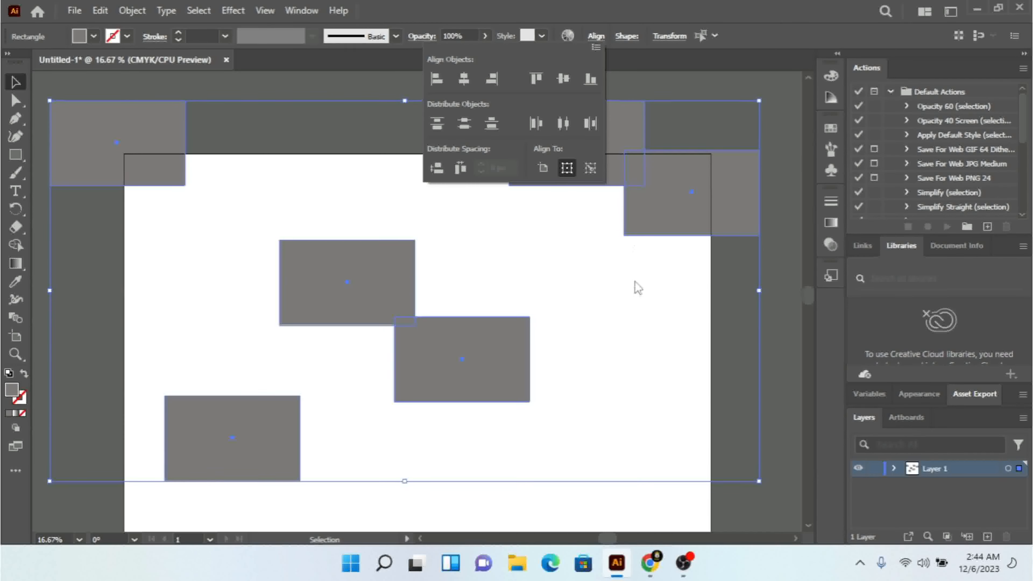
left_click(637, 308)
left_click(635, 287)
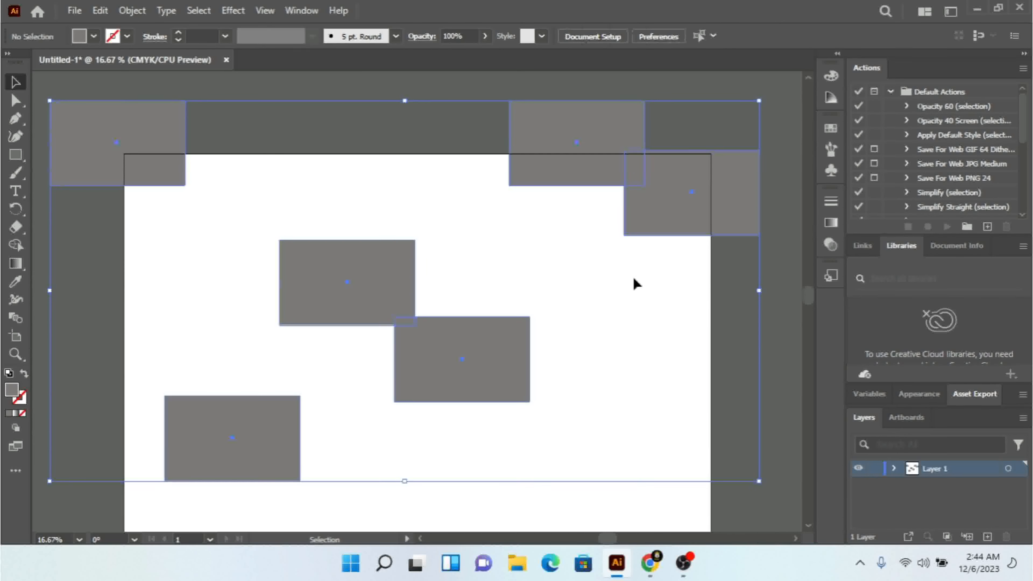
Step: Rearrange five rectangles unevenly, with one across the artboard's top edge and one across its right edge
left_click_drag(560, 144, 485, 247)
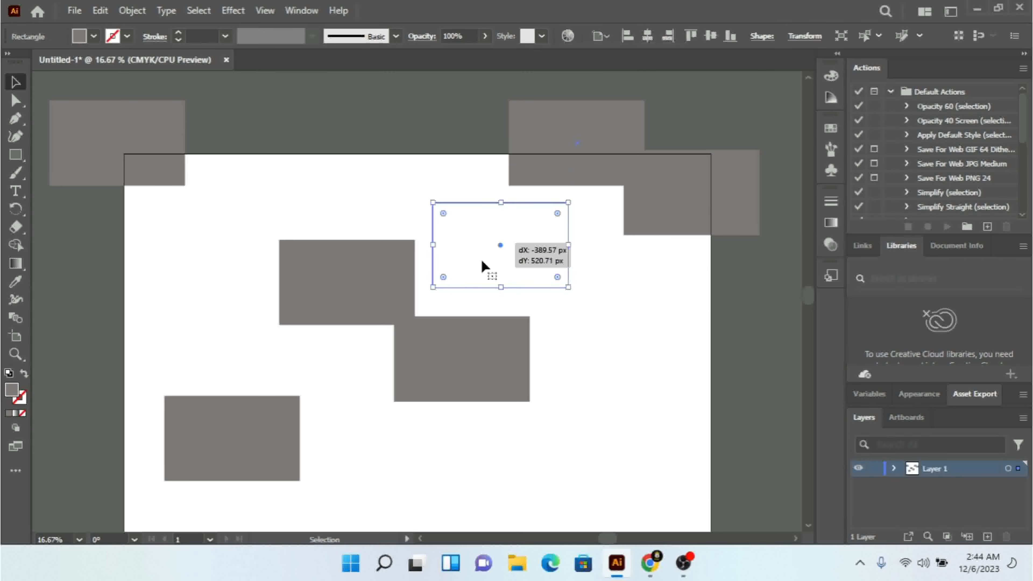
left_click_drag(248, 425, 315, 359)
left_click_drag(463, 364, 349, 448)
left_click_drag(668, 203, 471, 153)
left_click_drag(49, 156, 582, 400)
Step: Select the six rearranged rectangles, distribute them horizontally by their right edges, and clear the selection
left_click_drag(589, 477, 314, 154)
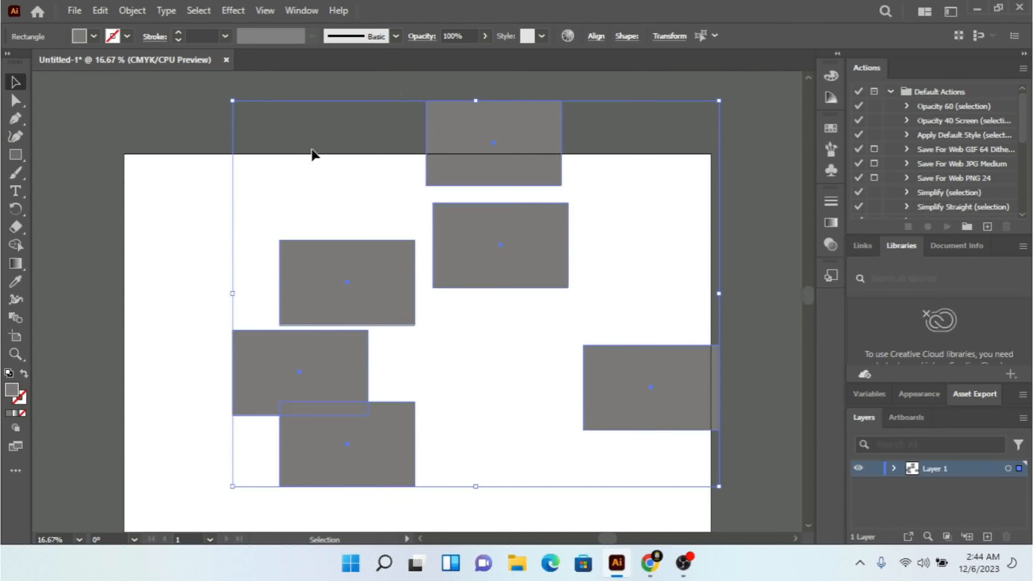
left_click(596, 36)
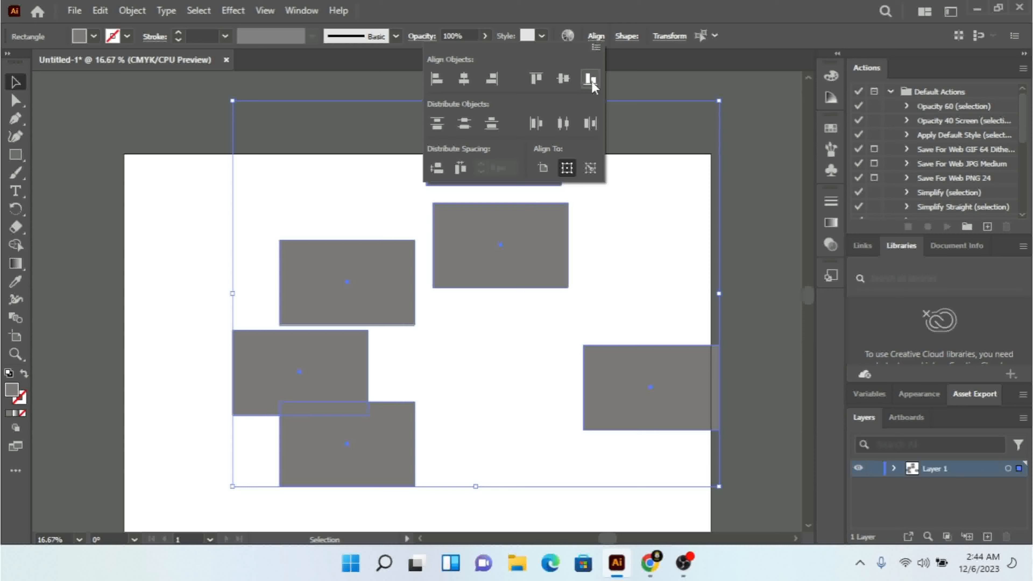
left_click(588, 131)
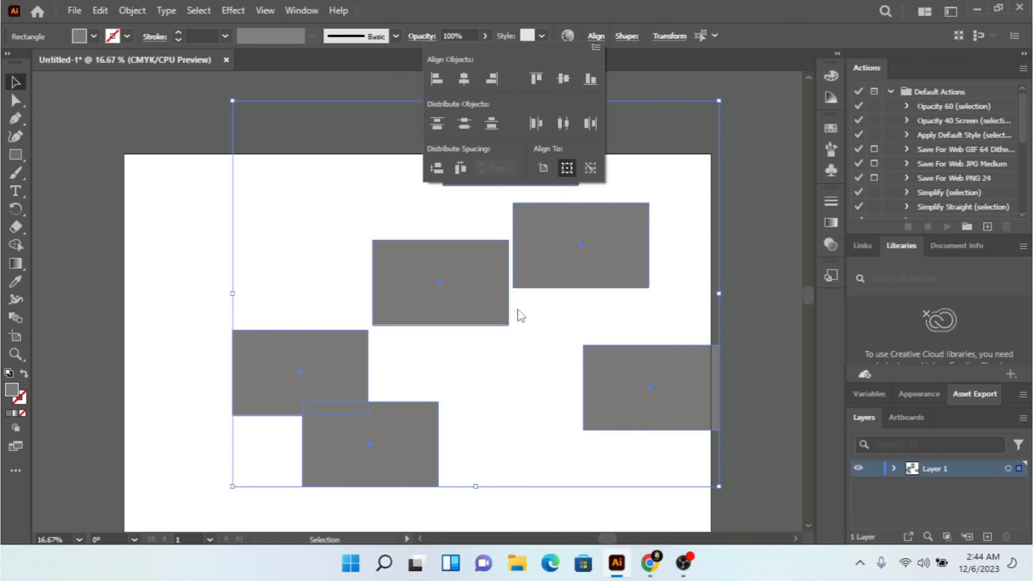
left_click(548, 351)
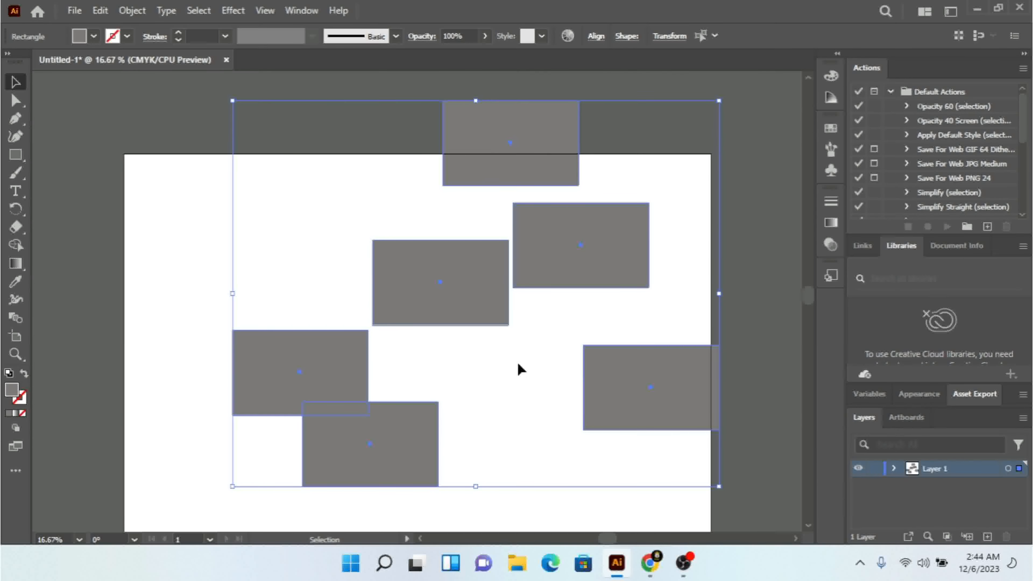
left_click(520, 368)
Step: Scatter five rectangles, with one over the artboard's top-left corner and one across its left edge, and select all six
left_click_drag(365, 463, 190, 177)
left_click_drag(457, 299, 336, 276)
left_click_drag(296, 379, 540, 287)
left_click_drag(537, 148, 376, 342)
left_click_drag(653, 385, 162, 386)
left_click_drag(707, 416, 171, 155)
Step: Distribute the six selected rectangles horizontally by their centers and undo the distribution
left_click(595, 36)
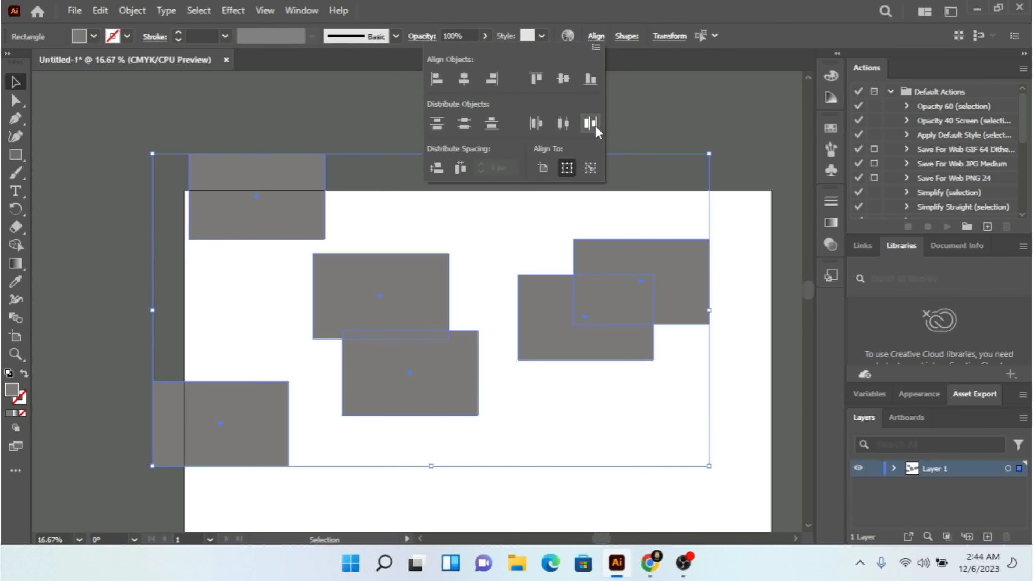
left_click(563, 123)
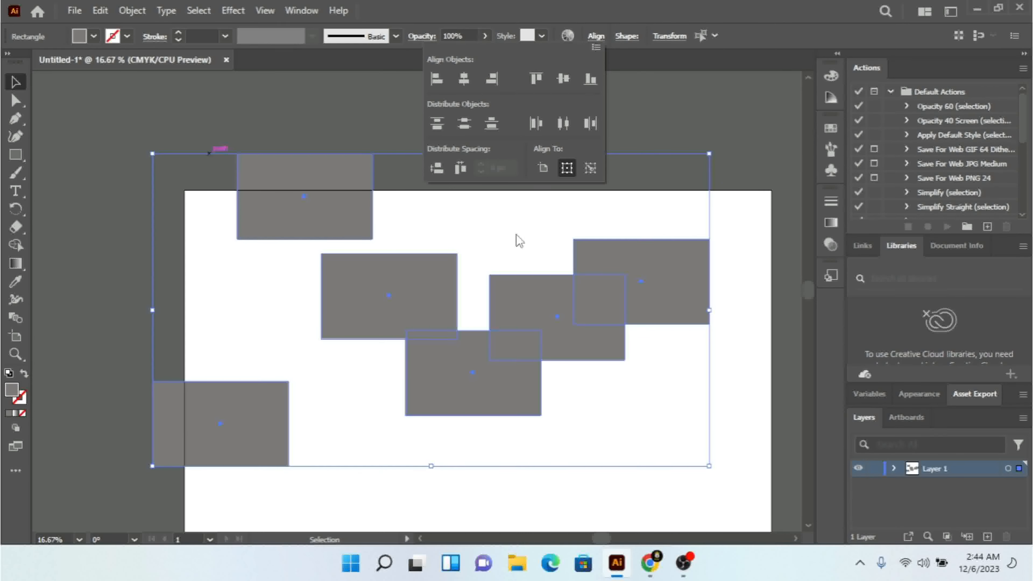
key("ctrl+z")
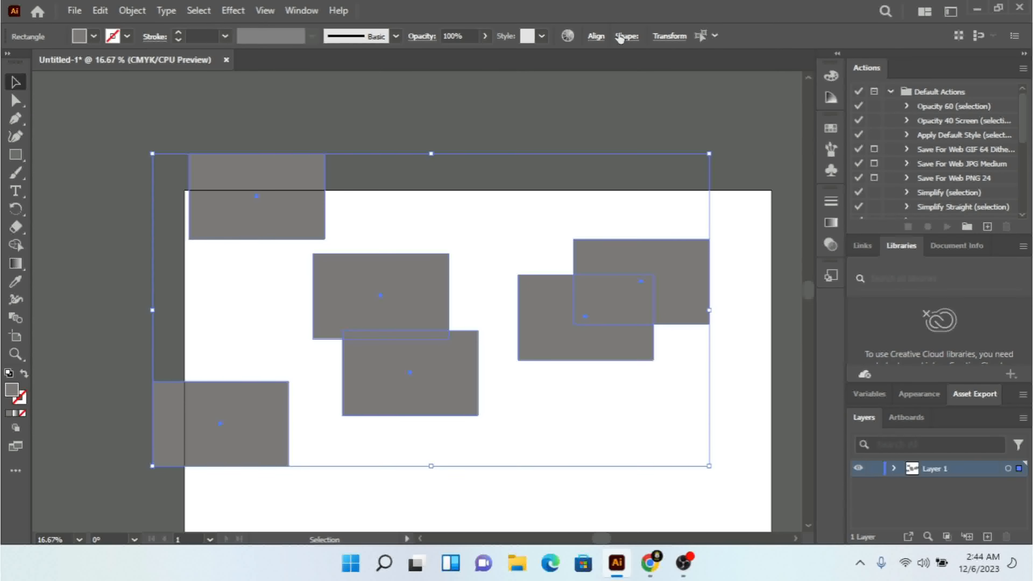
Step: Distribute the six selected rectangles vertically by their bottom edges and undo the distribution
left_click(595, 37)
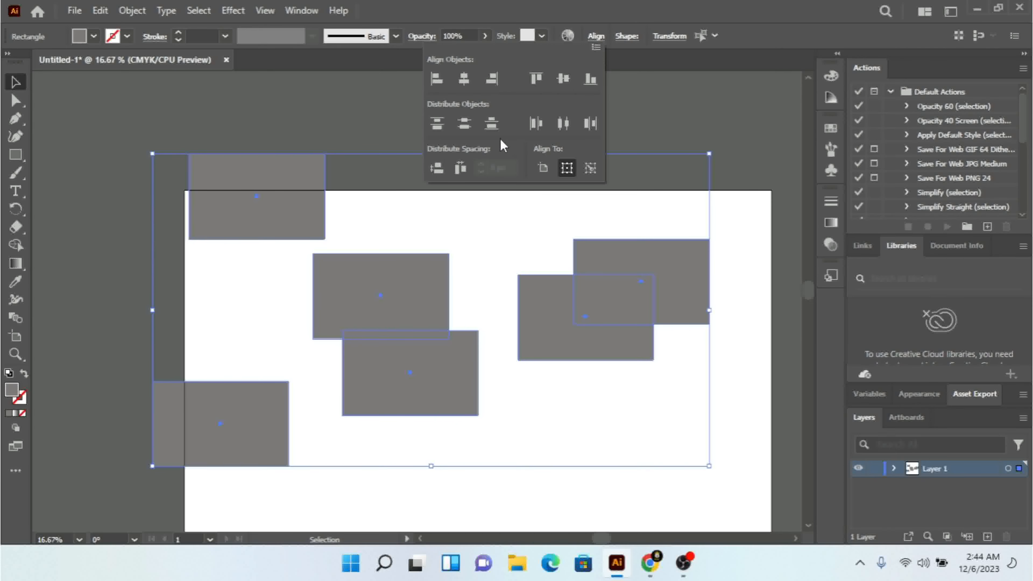
left_click(491, 123)
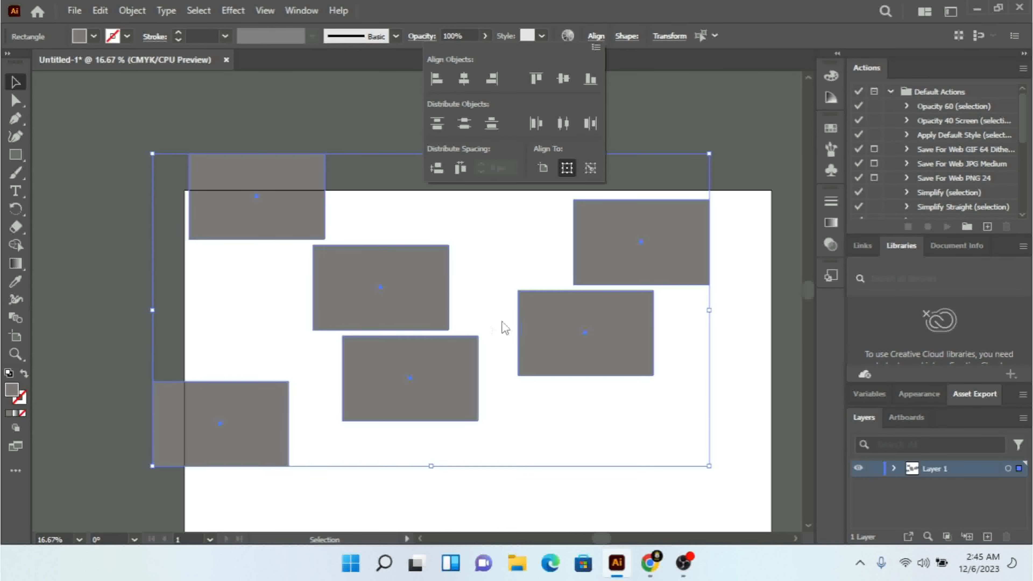
left_click(494, 260)
key("ctrl+z")
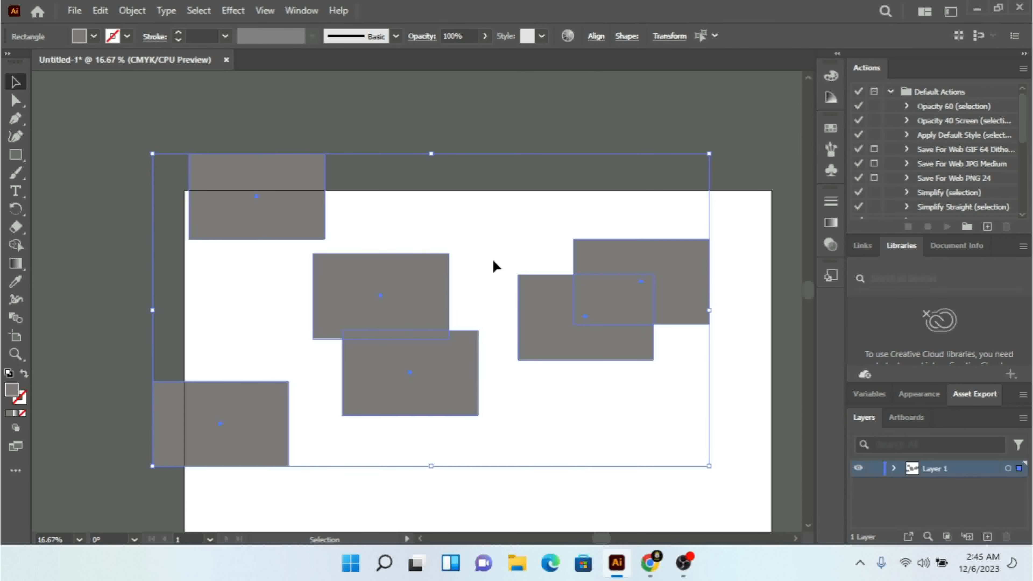
Step: Distribute the six rectangles vertically by their bottom edges again, relative to the selection
left_click(596, 37)
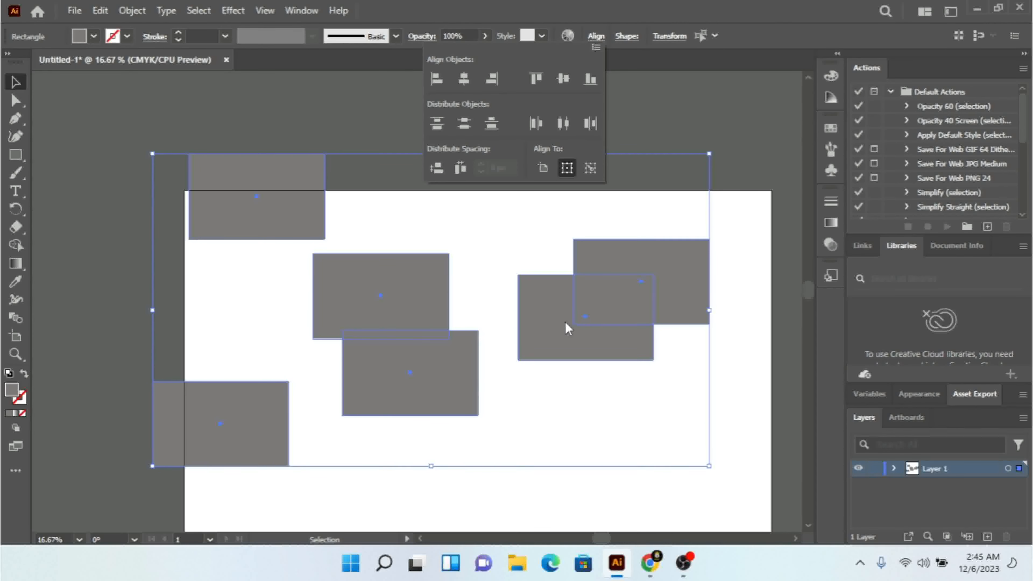
left_click(491, 123)
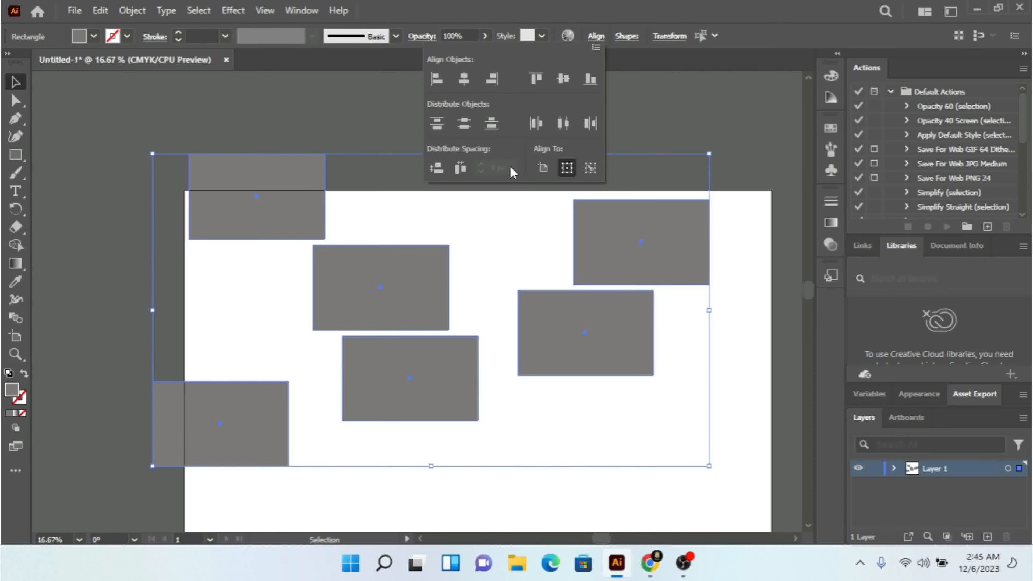
left_click(514, 265)
Step: Move four rectangles into a tighter, partly overlapping cluster, with one across the artboard's top edge and one at the lower right of the group
left_click_drag(413, 265, 425, 255)
left_click_drag(589, 354, 412, 189)
left_click_drag(670, 250, 376, 278)
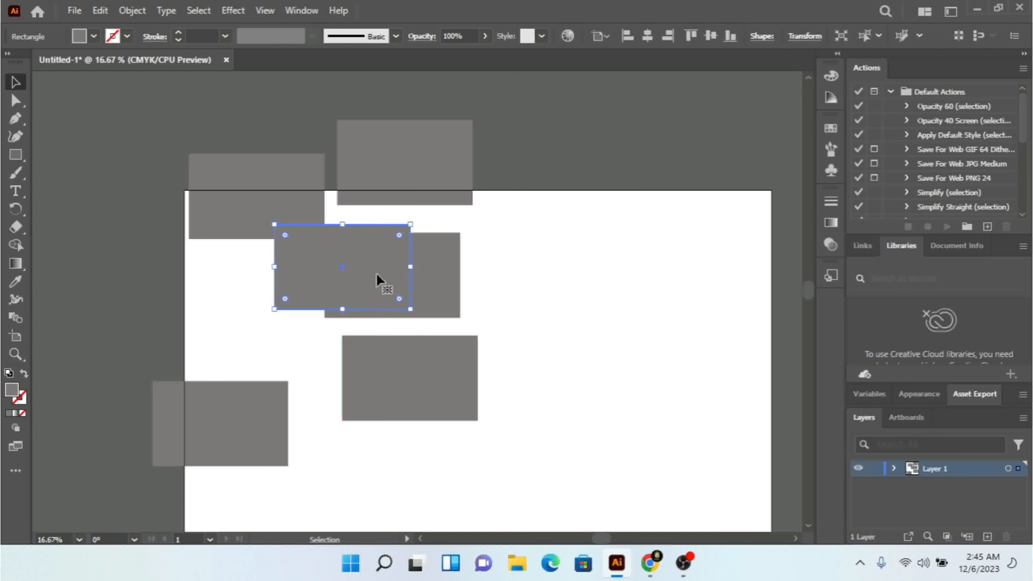
left_click_drag(233, 422, 521, 380)
Step: Select all six clustered rectangles and distribute them vertically by their bottom edges relative to the selection
left_click_drag(550, 88, 363, 419)
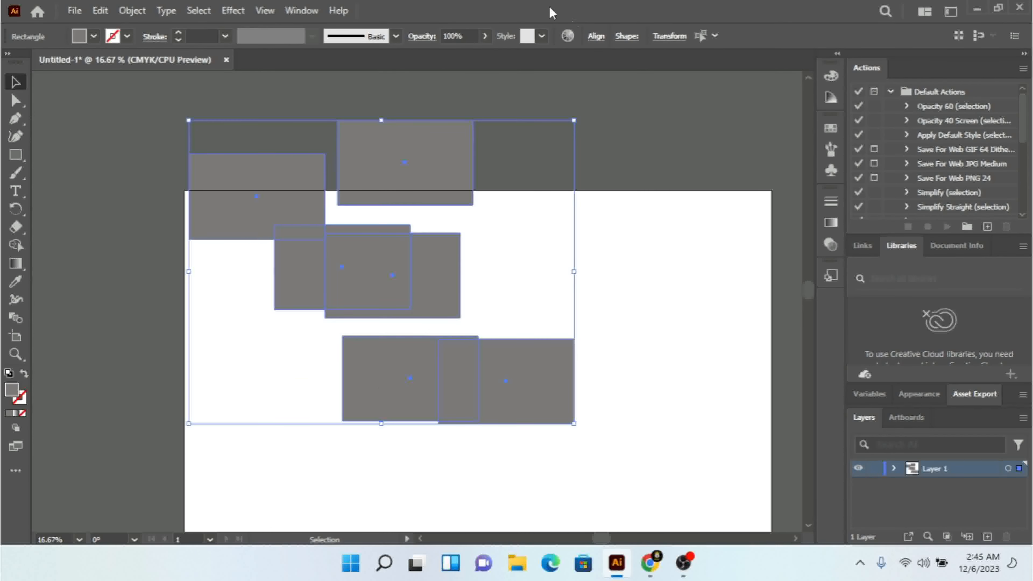
left_click(595, 36)
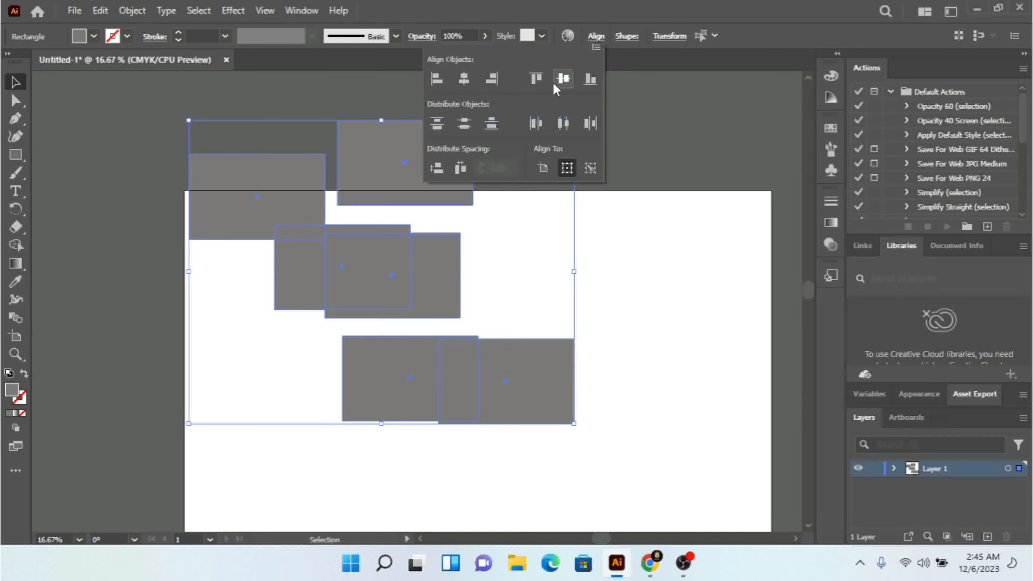
left_click(490, 124)
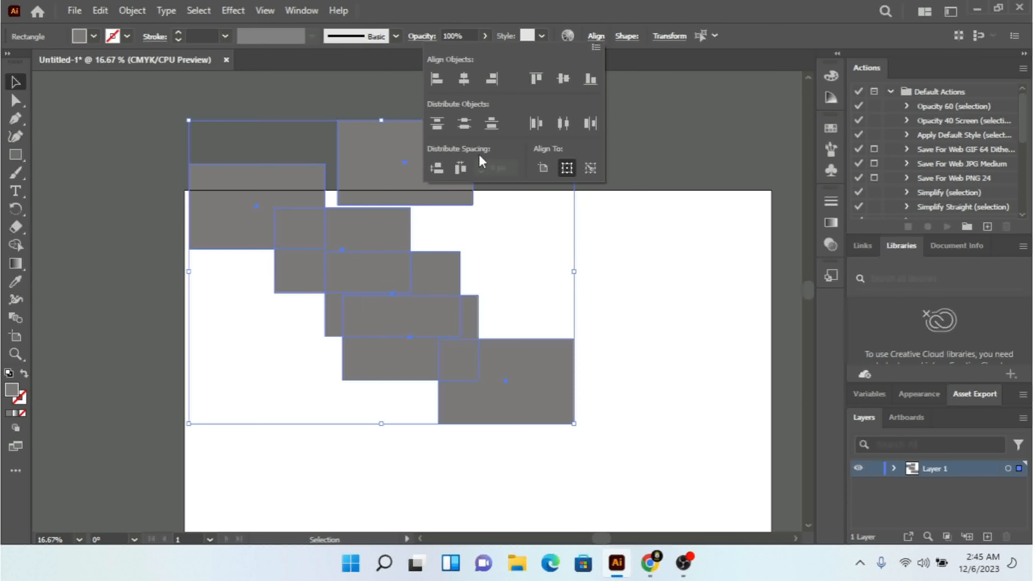
left_click(319, 179)
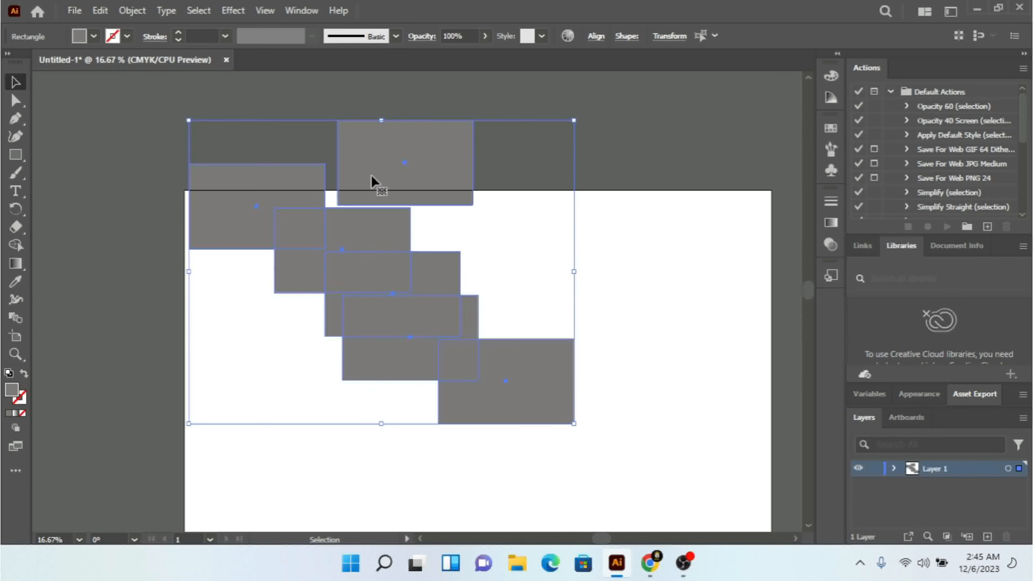
Step: Make the topmost of the six selected rectangles the key object and set the distribute spacing to 40 px
left_click(364, 157)
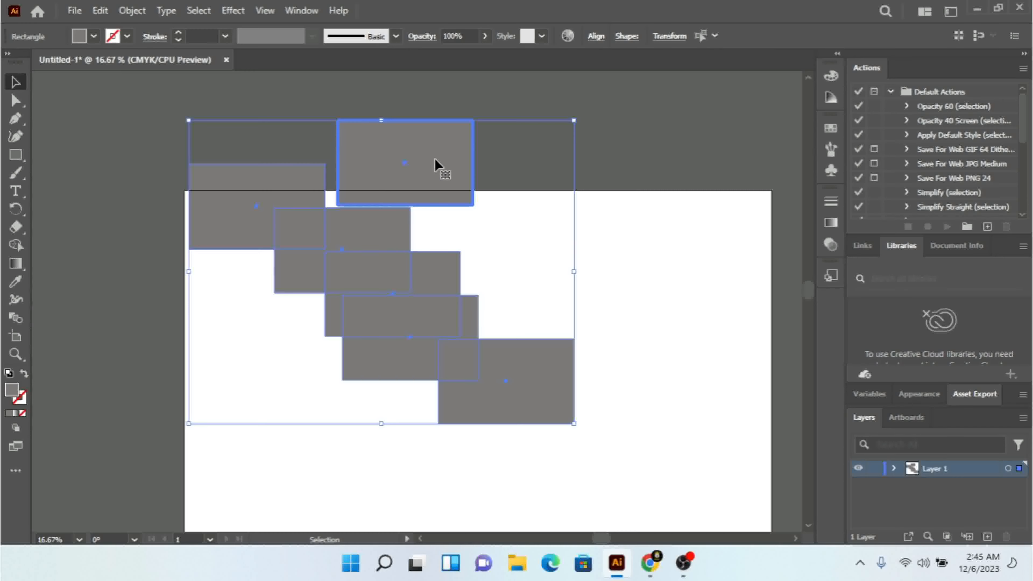
left_click(594, 37)
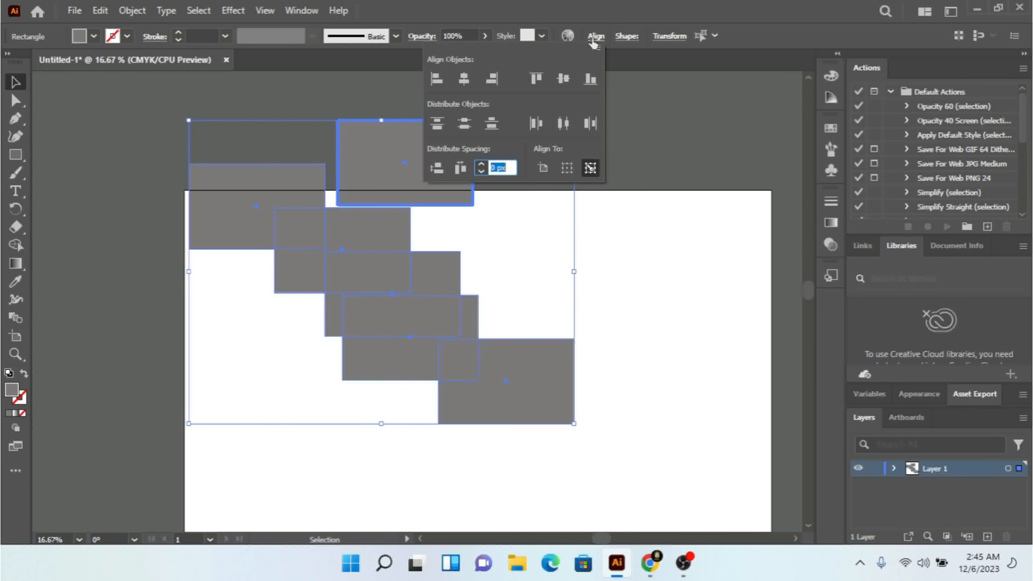
left_click(480, 167)
left_click(510, 165)
type("40")
key("Return")
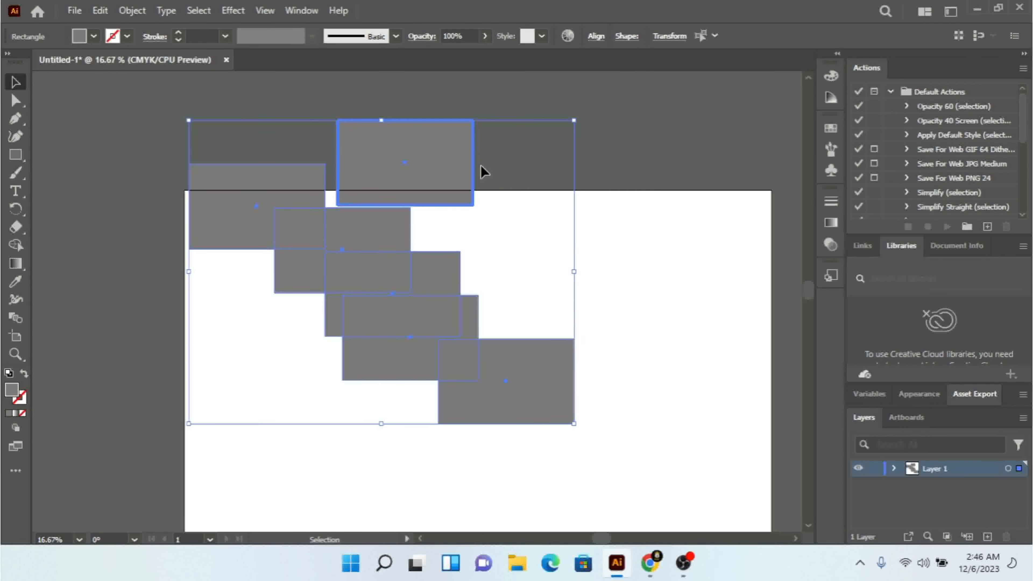
Step: Distribute the rectangles' vertical and horizontal spacing at 40 px from the topmost key rectangle, and undo both distributions
left_click(596, 38)
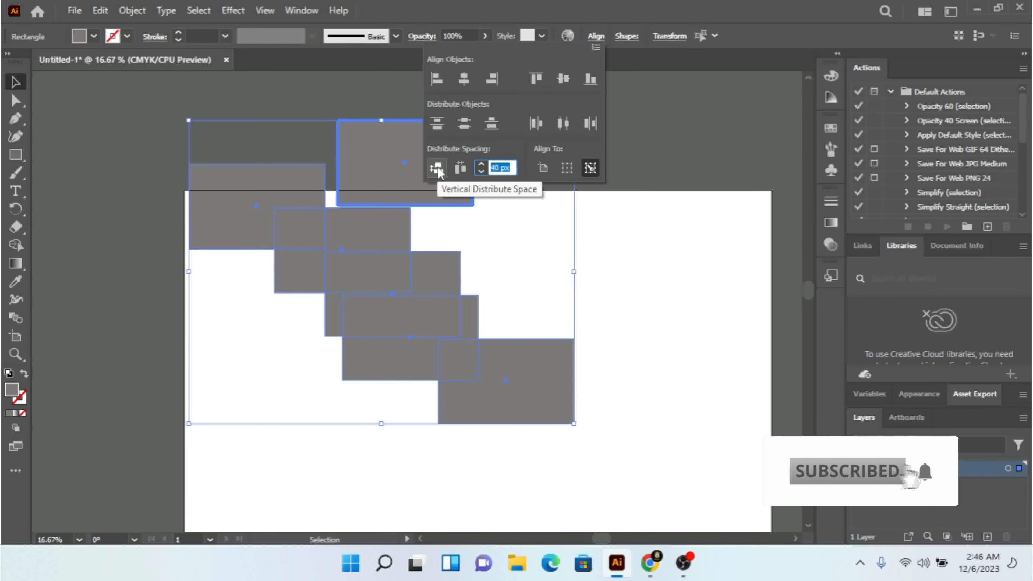
left_click(438, 171)
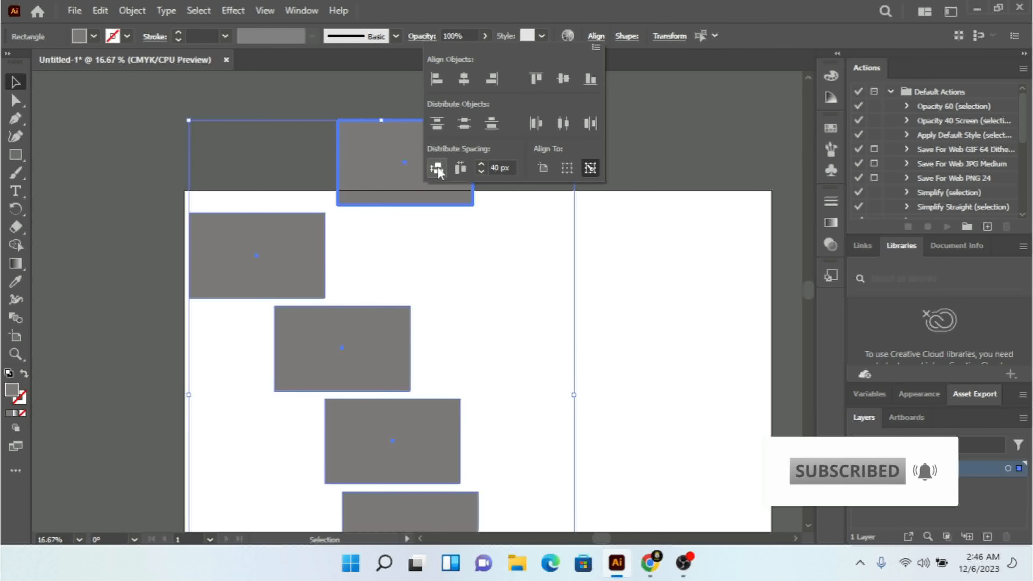
left_click(465, 166)
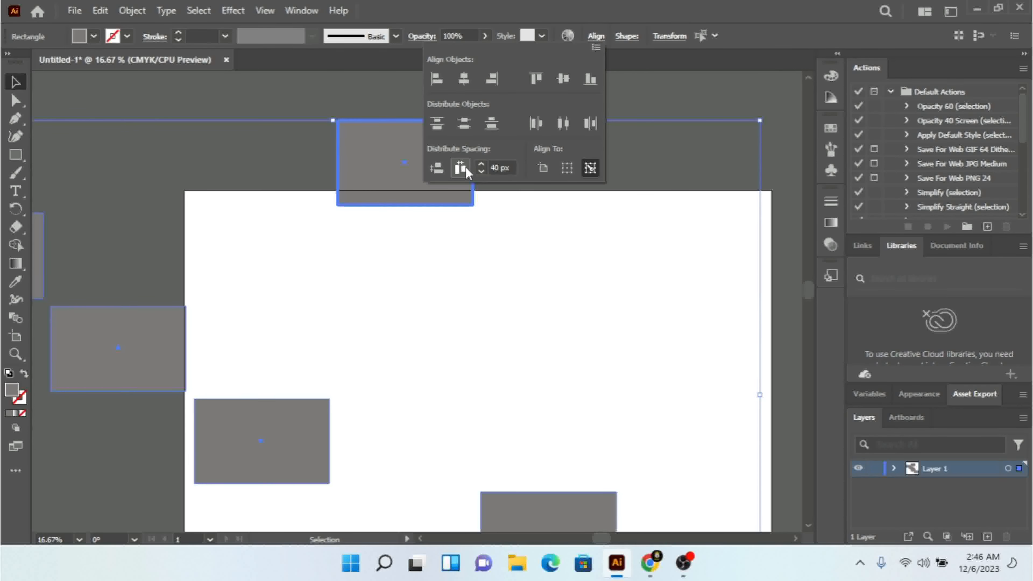
left_click(398, 162)
key("ctrl+z")
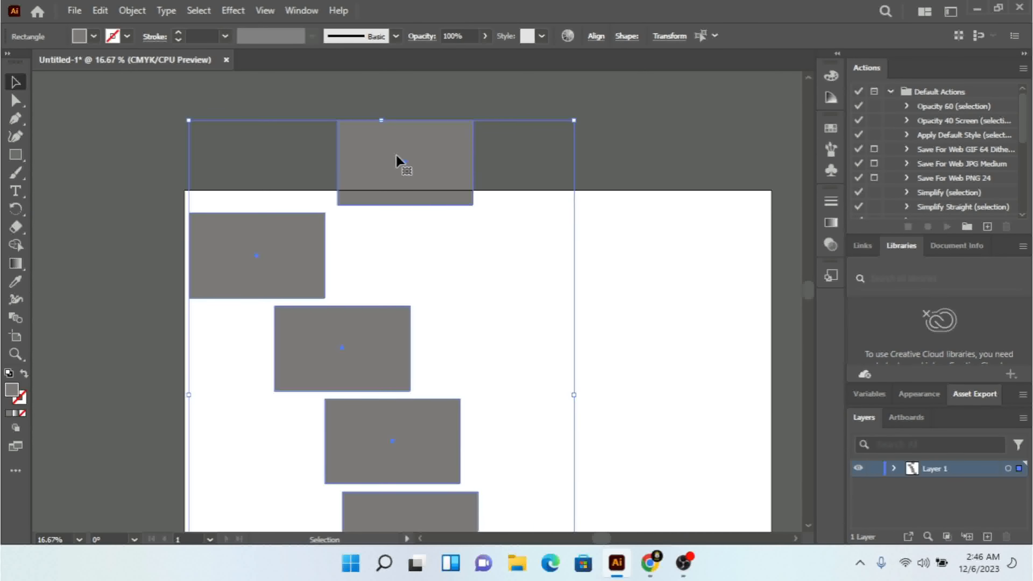
key("ctrl+z")
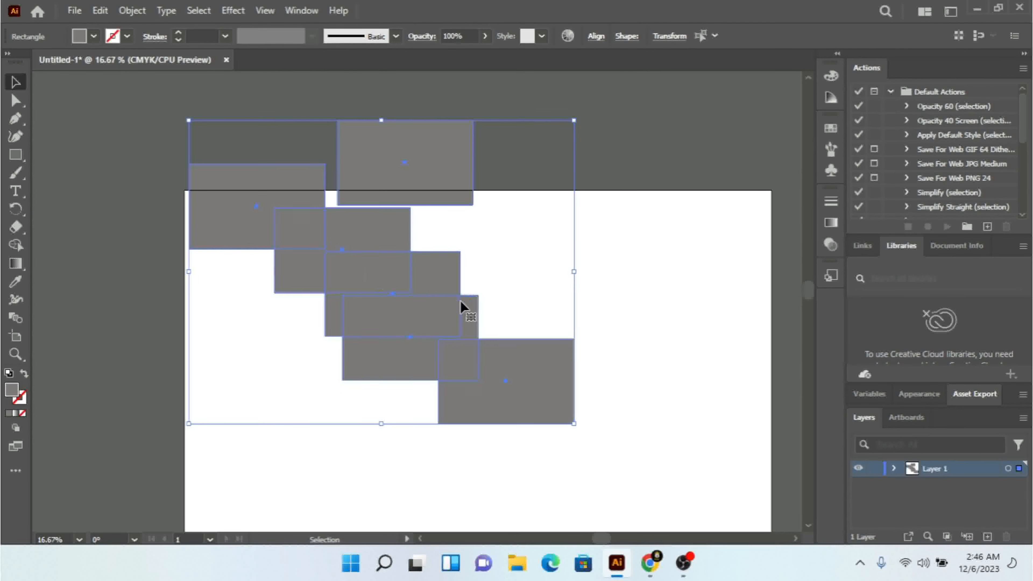
Step: Distribute the horizontal spacing at 40 px with the lowest rectangle as key object, and undo the distribution
left_click(519, 397)
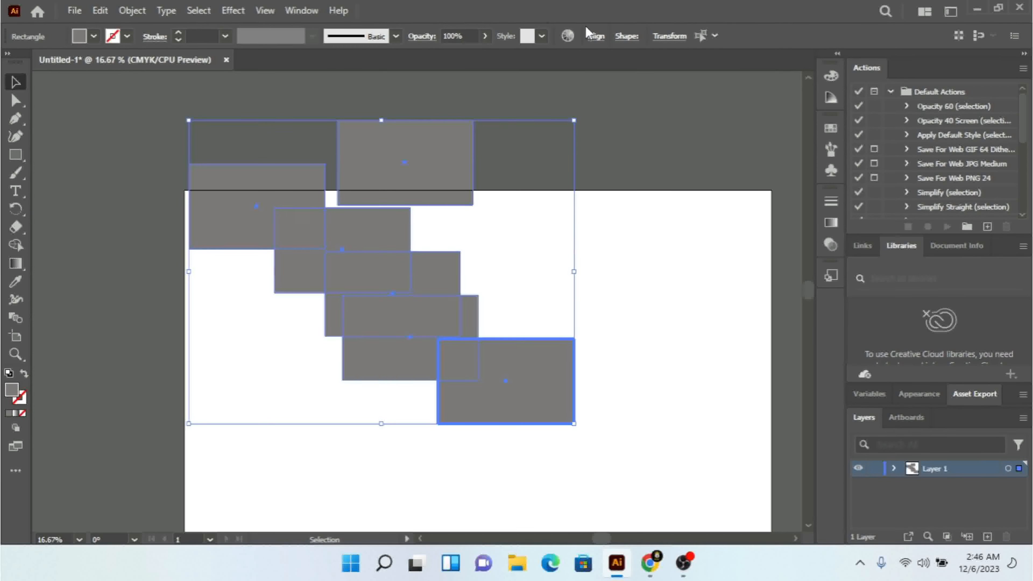
left_click(596, 37)
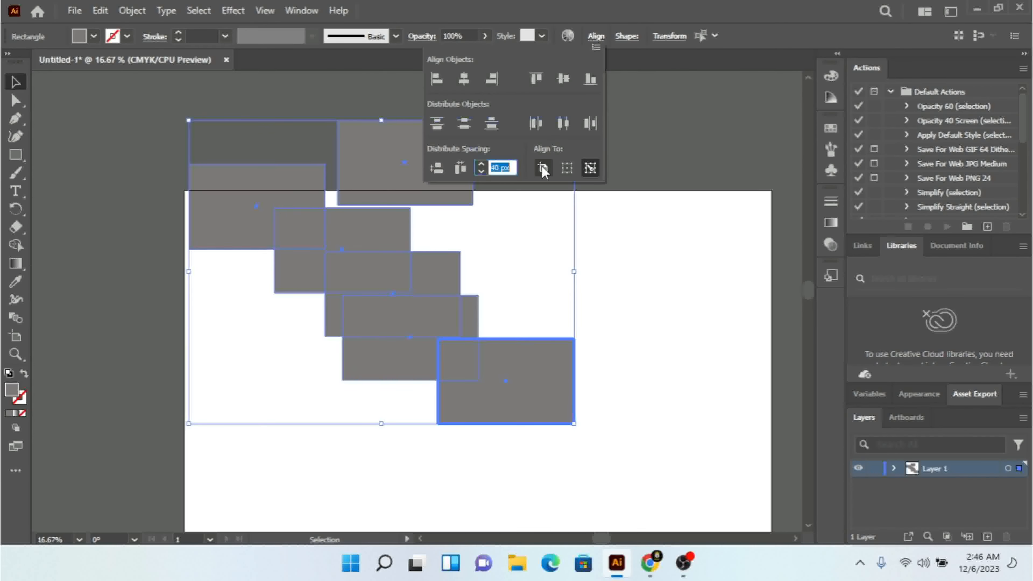
left_click(456, 170)
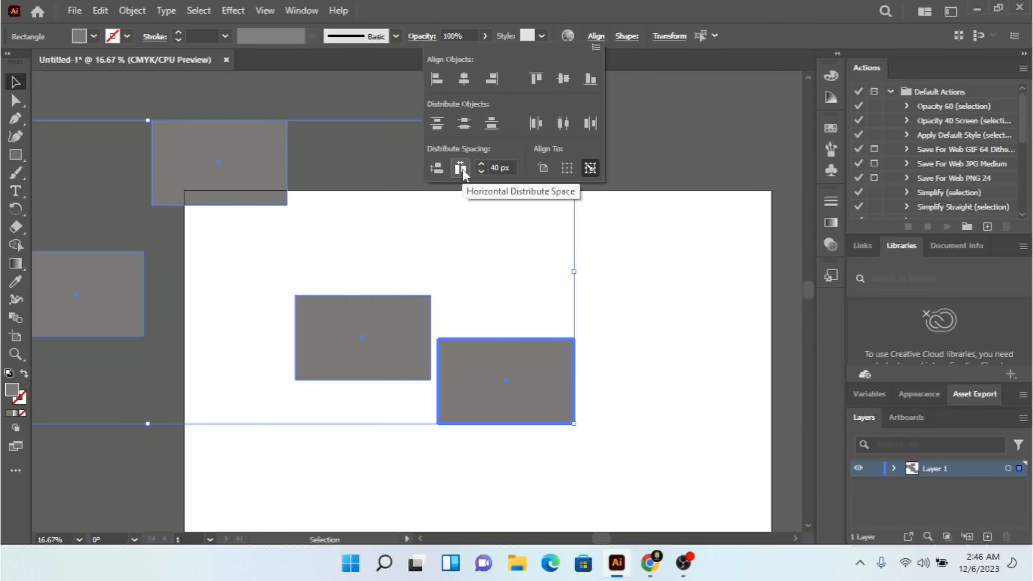
left_click(511, 416)
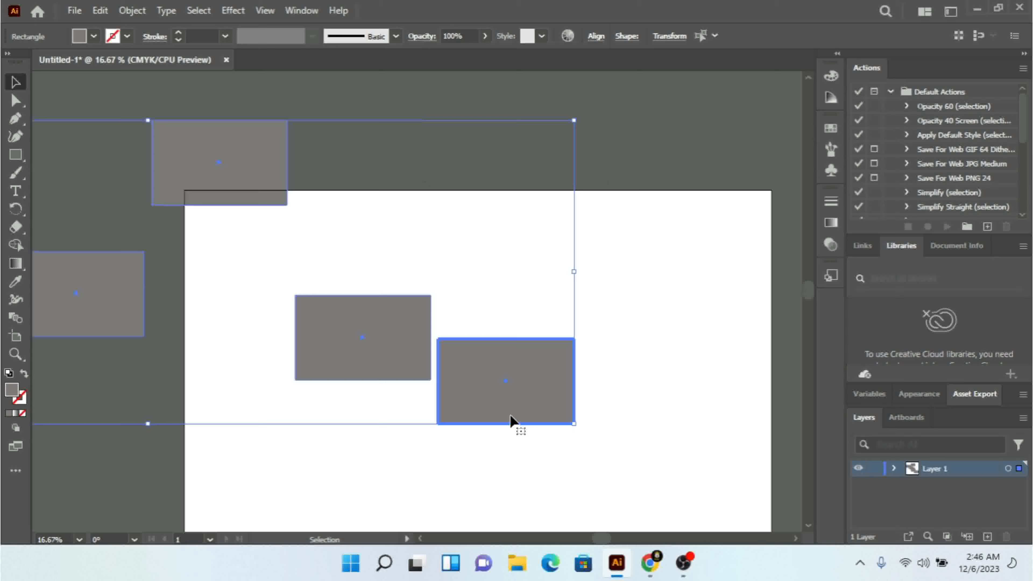
key("ctrl+z")
key("v")
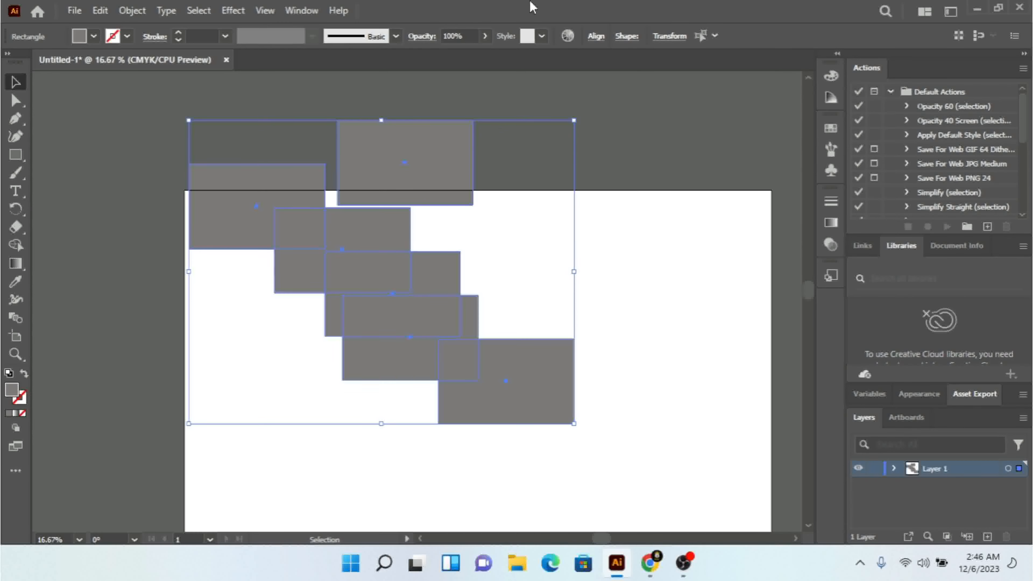
Step: Try to distribute the six rectangles' vertical spacing relative to the selection, without a key object
left_click(595, 36)
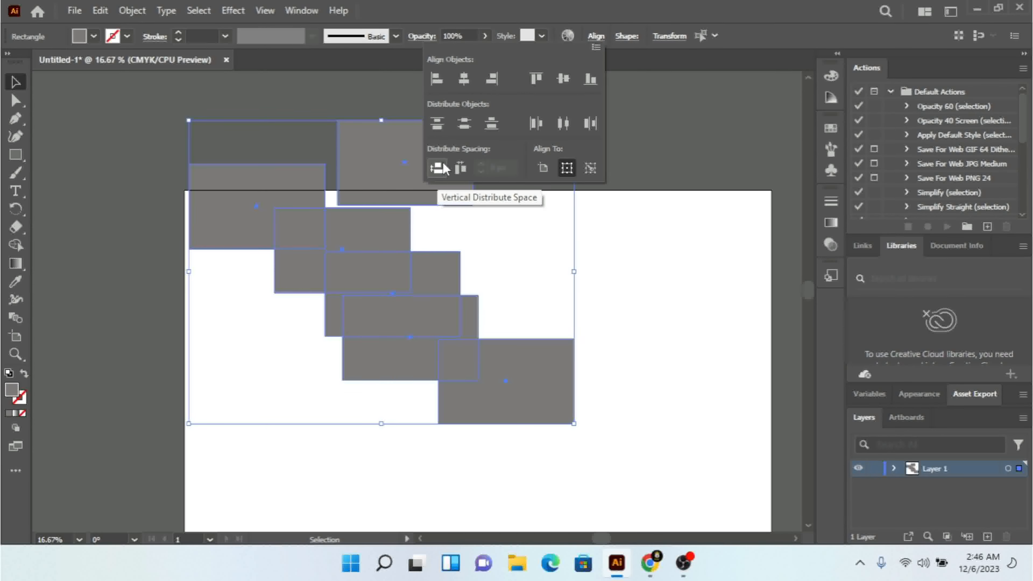
left_click(438, 169)
left_click(438, 168)
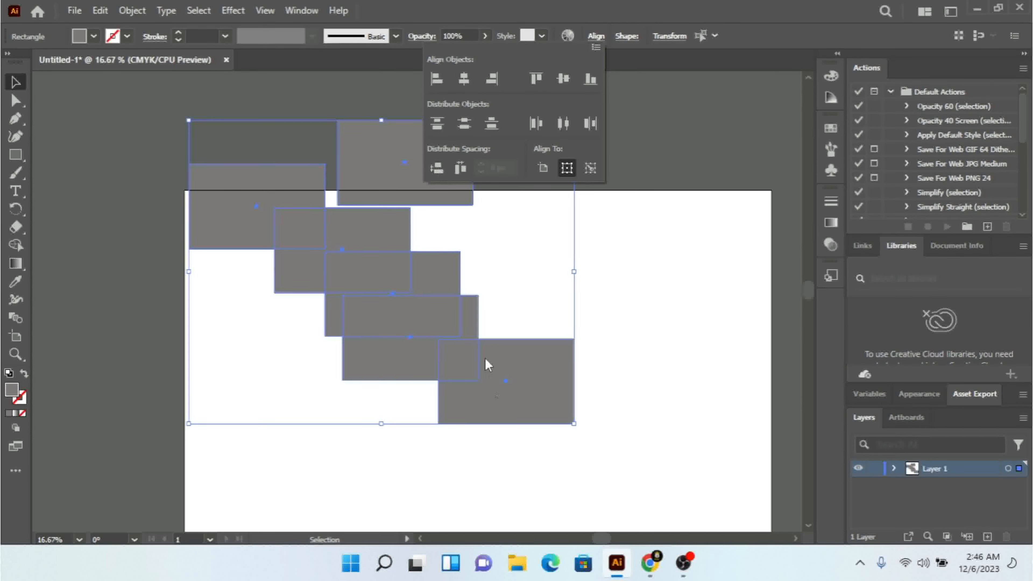
left_click(491, 387)
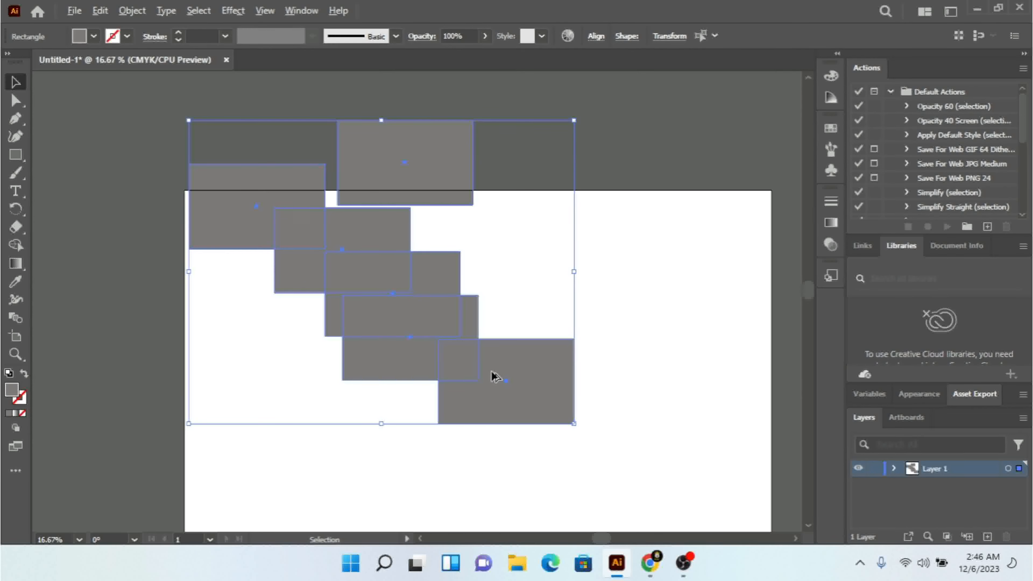
Step: Make the third rectangle from the top the key object and distribute the vertical and horizontal spacing at 40 px
left_click(394, 287)
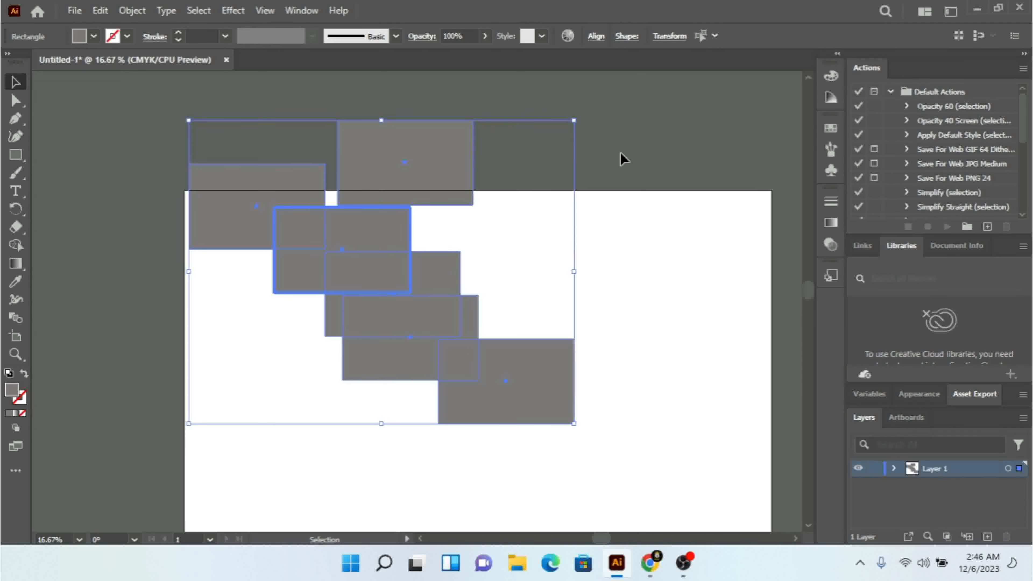
left_click(596, 36)
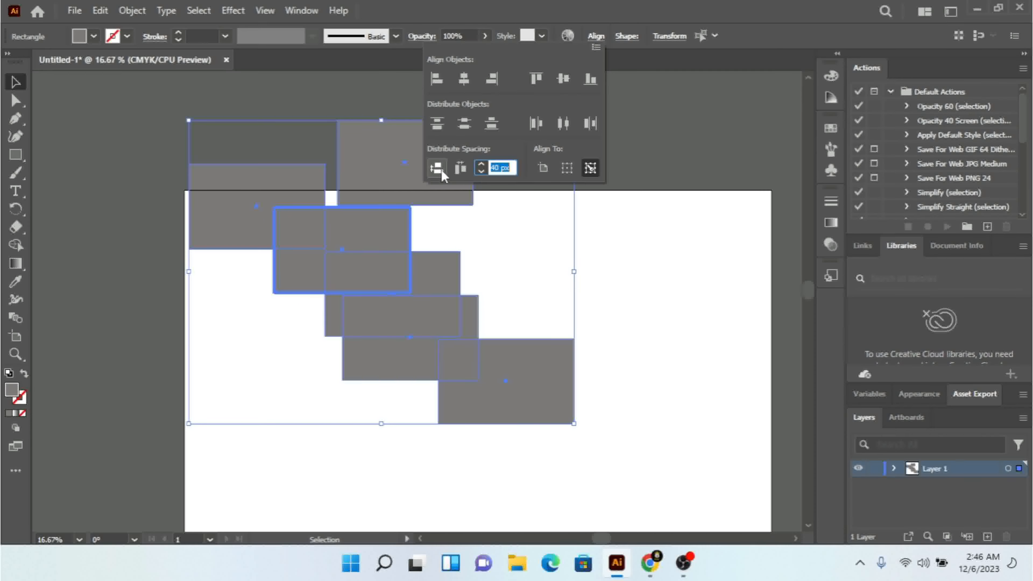
left_click(437, 168)
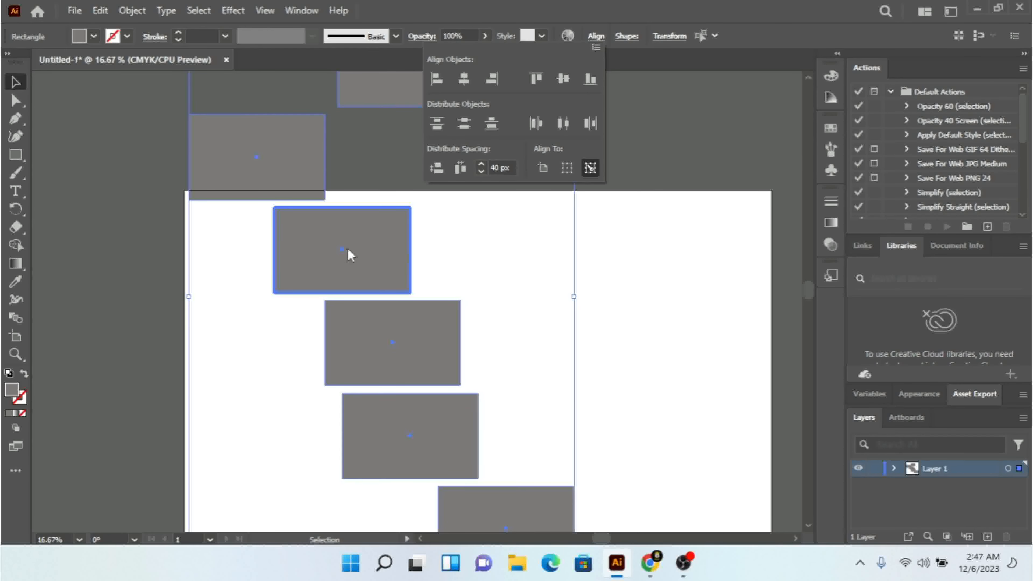
left_click(460, 167)
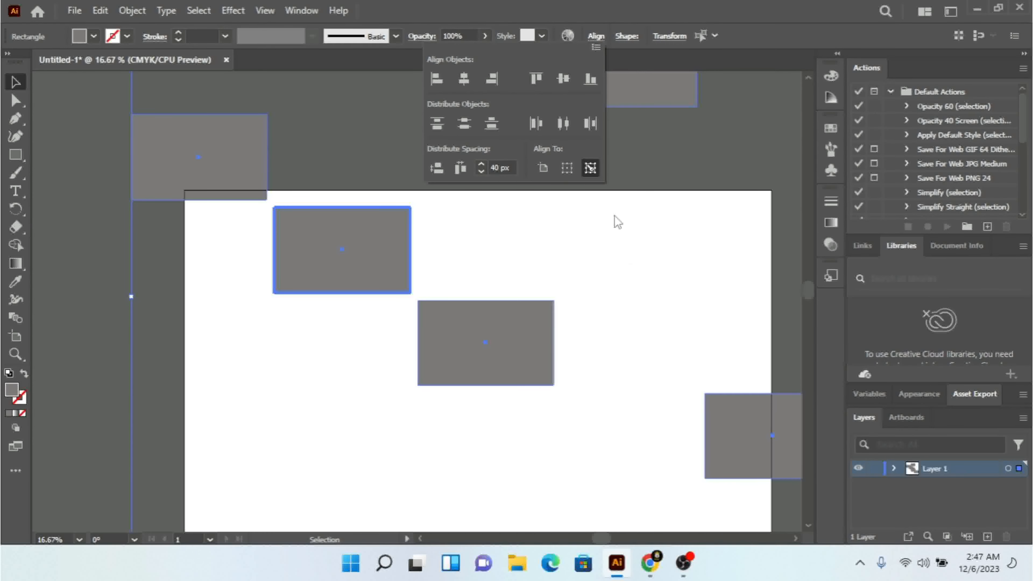
Step: Make the fourth rectangle from the top the key object and align all six rectangles to its horizontal center
left_click(320, 233)
left_click(320, 233)
left_click(594, 37)
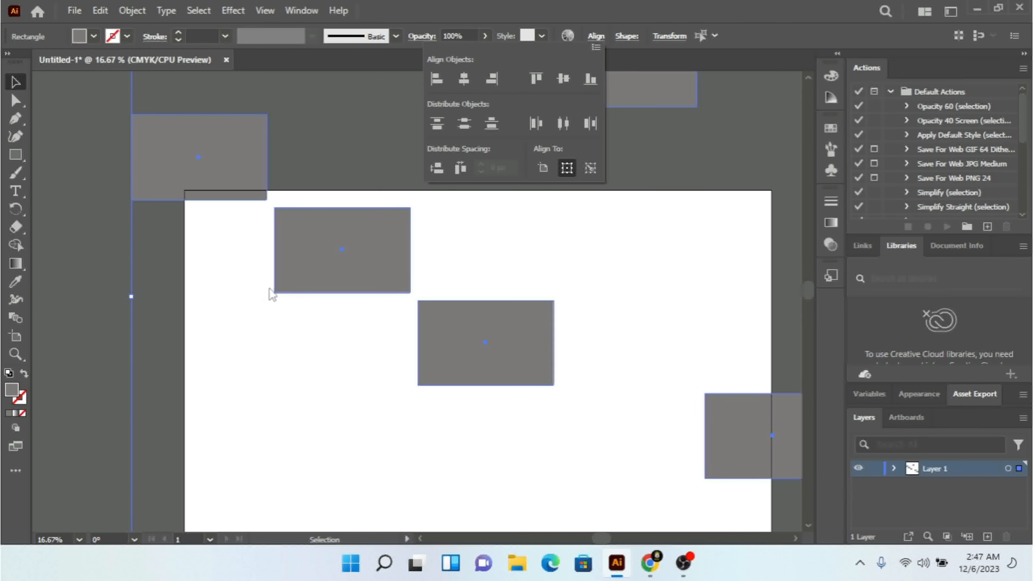
left_click(509, 354)
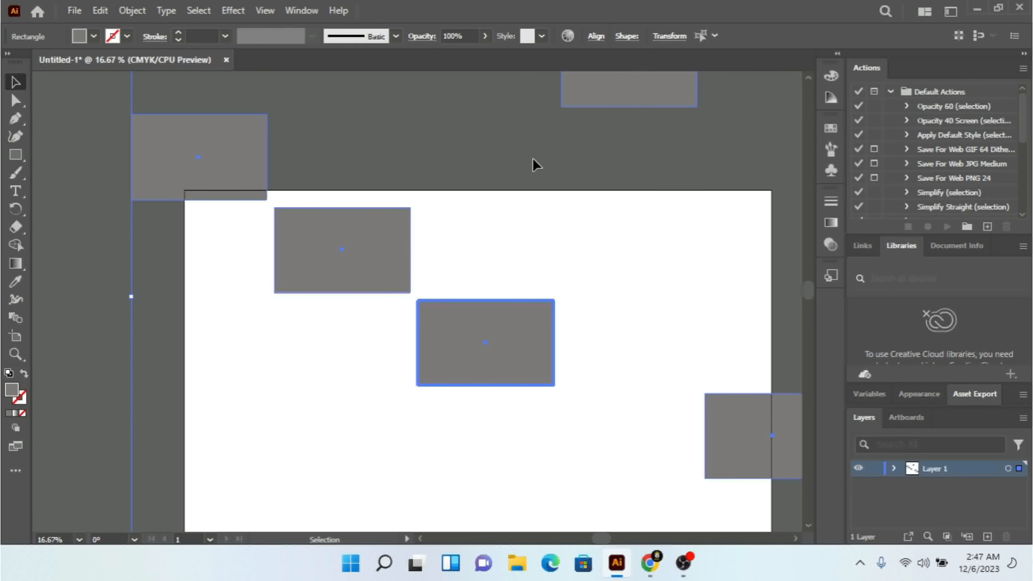
left_click(596, 36)
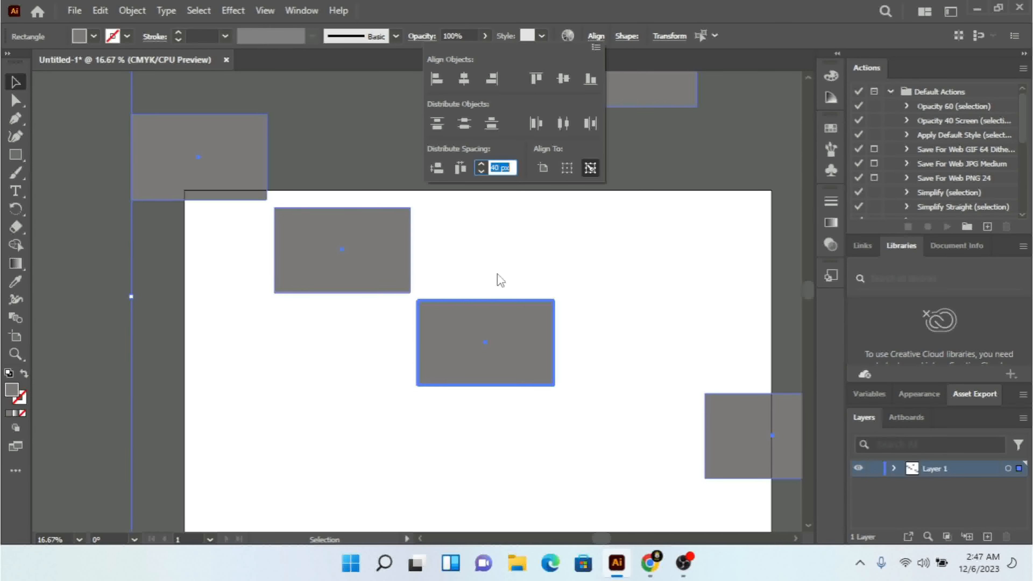
left_click(463, 78)
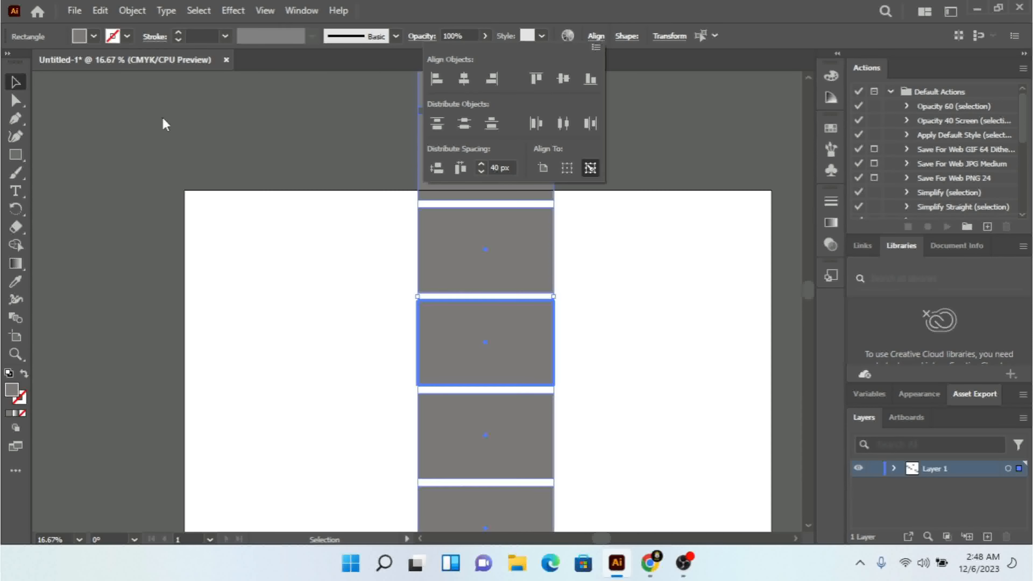
left_click(16, 84)
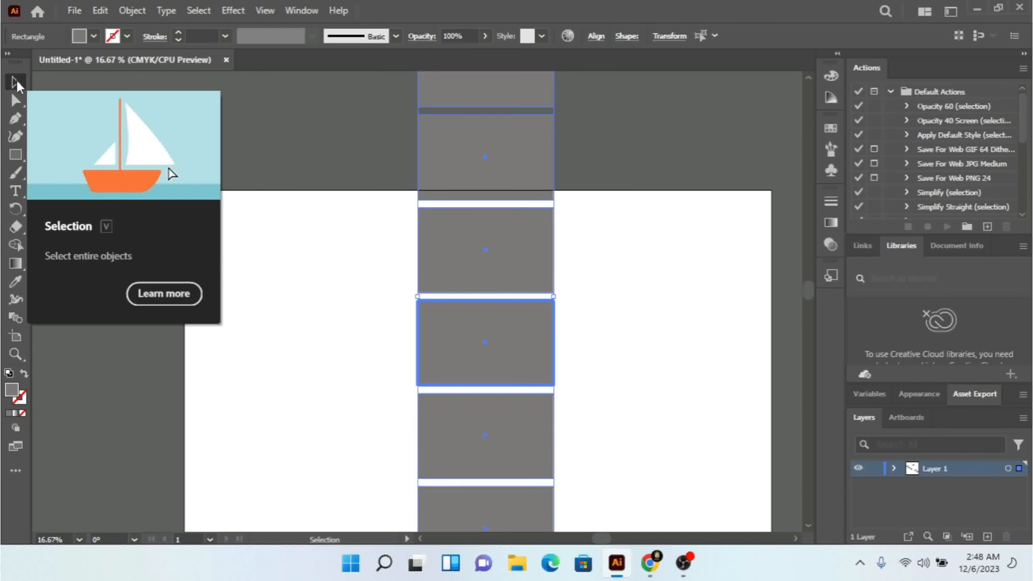